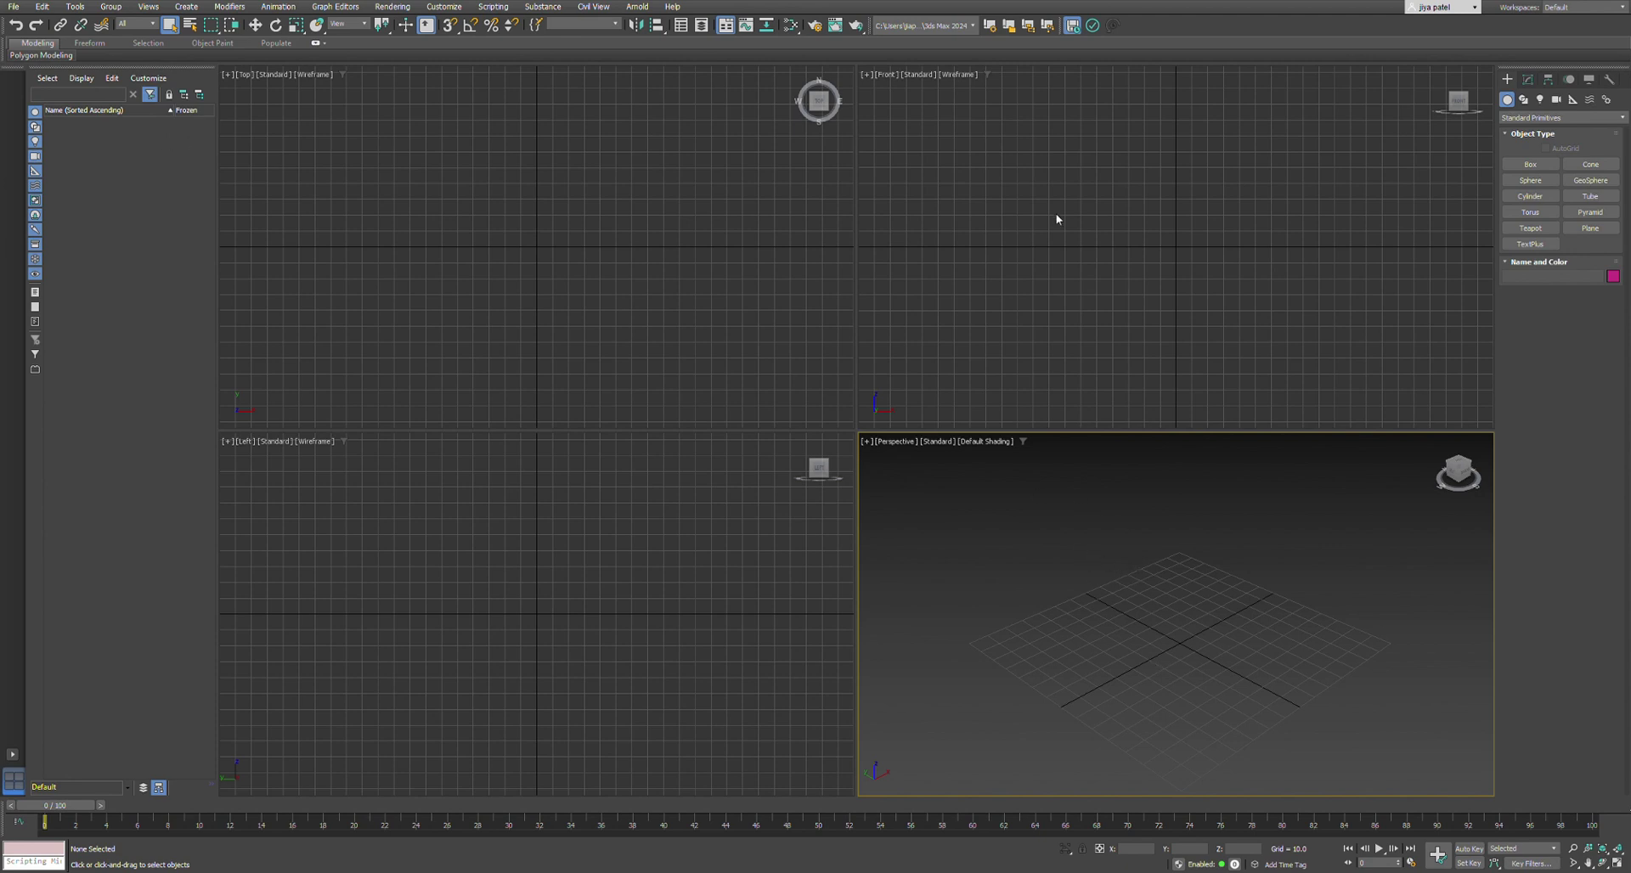
scroll(1199, 637, down, 5)
scroll(1219, 652, up, 2)
scroll(1147, 617, down, 2)
scroll(1178, 616, up, 2)
click(13, 8)
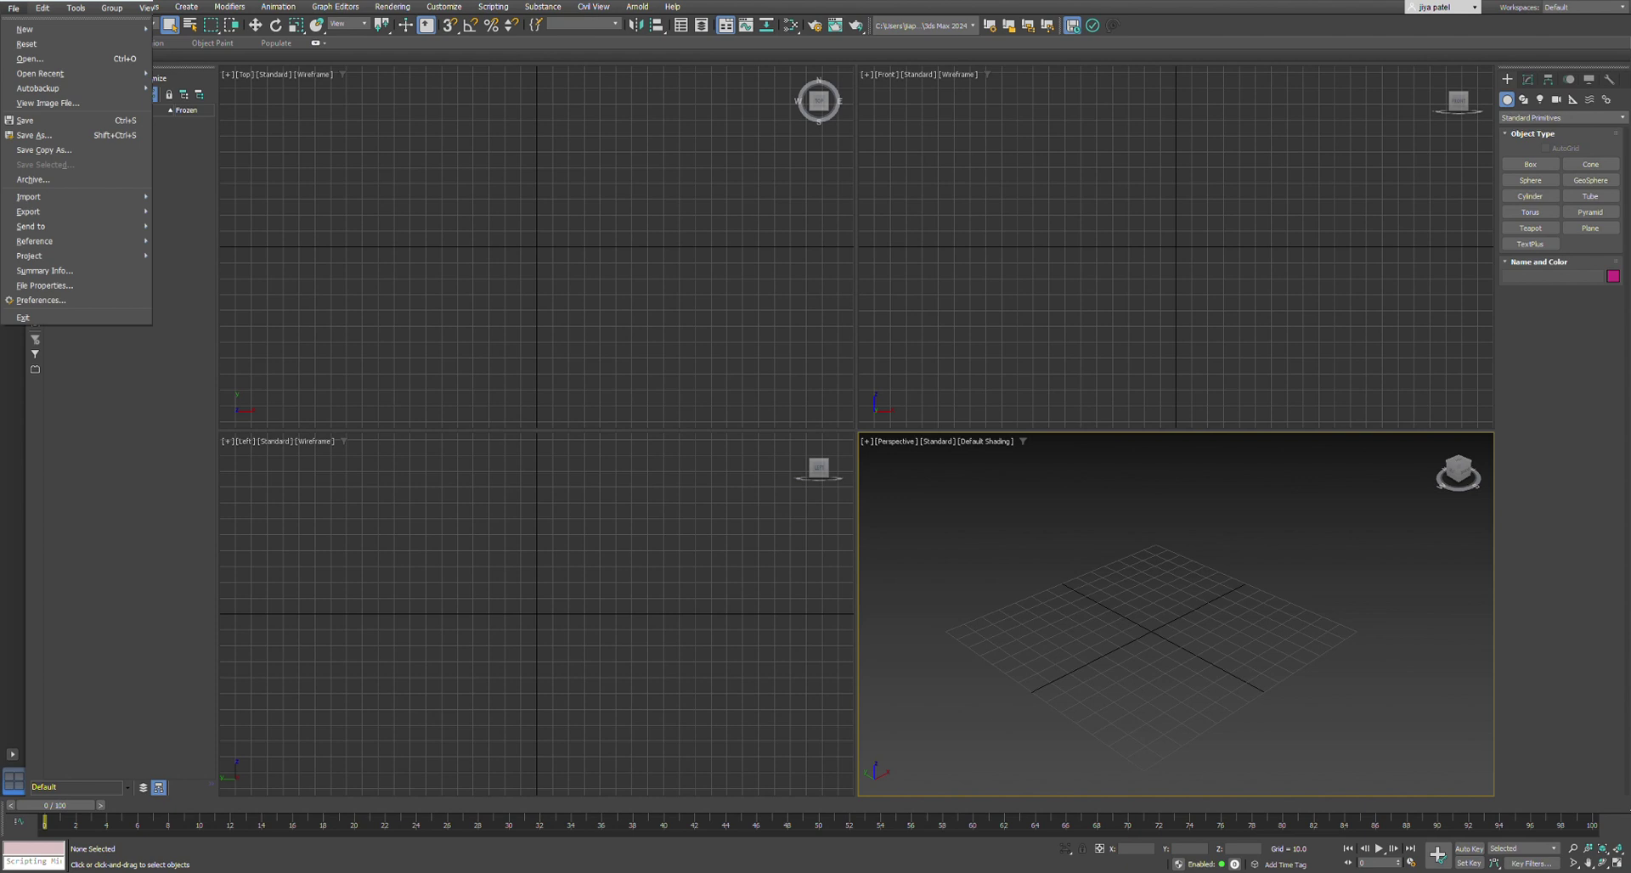
mouse_move(396, 7)
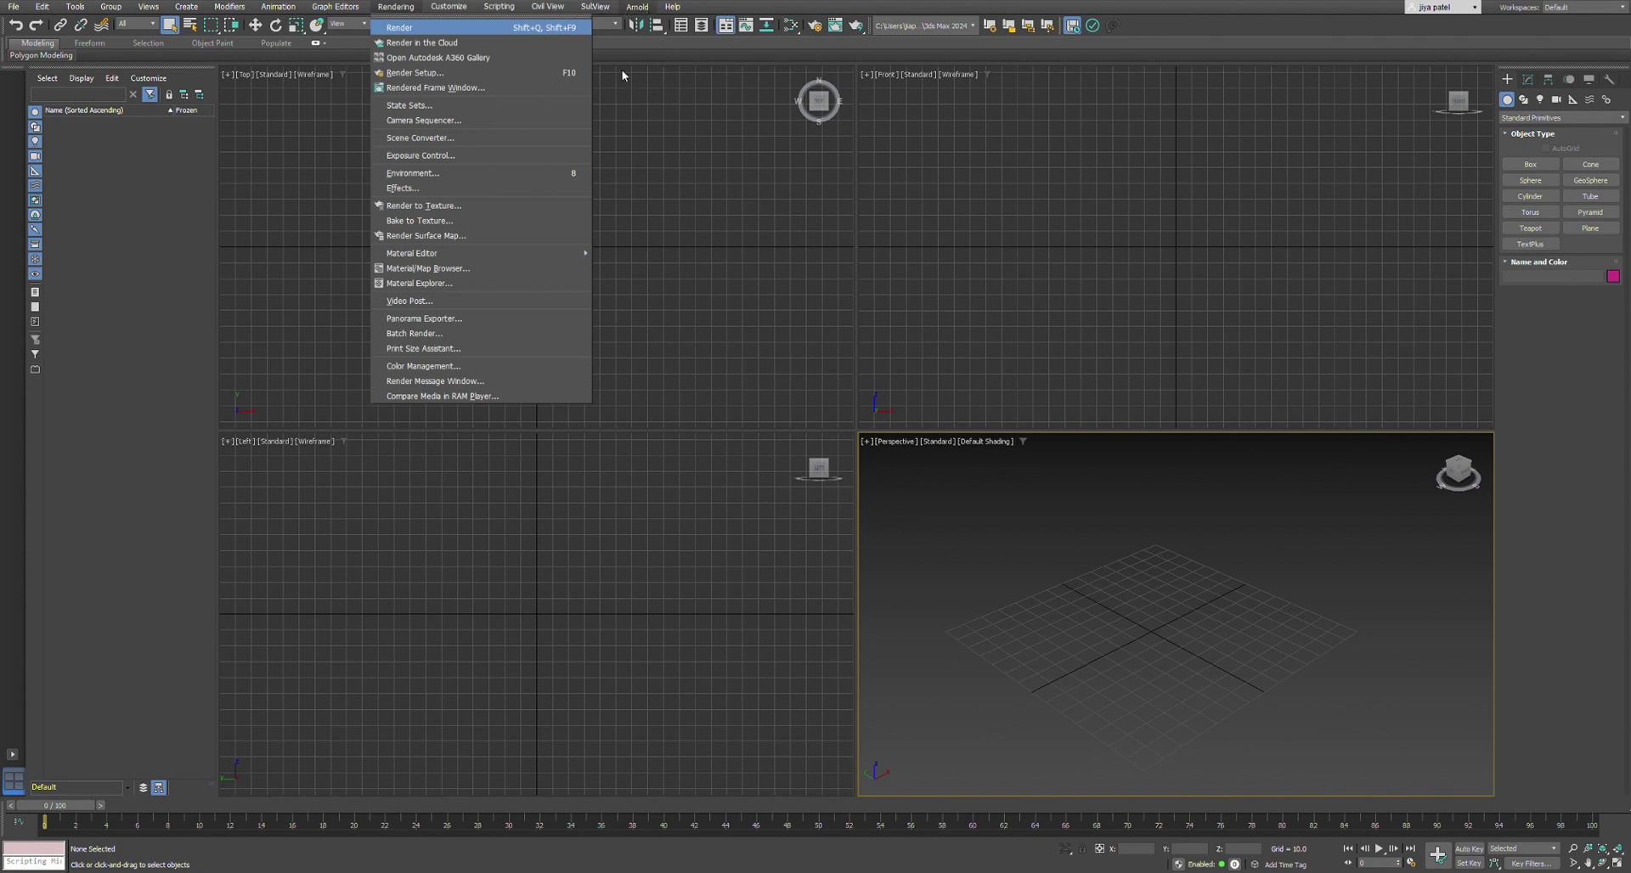
click(637, 7)
click(637, 7)
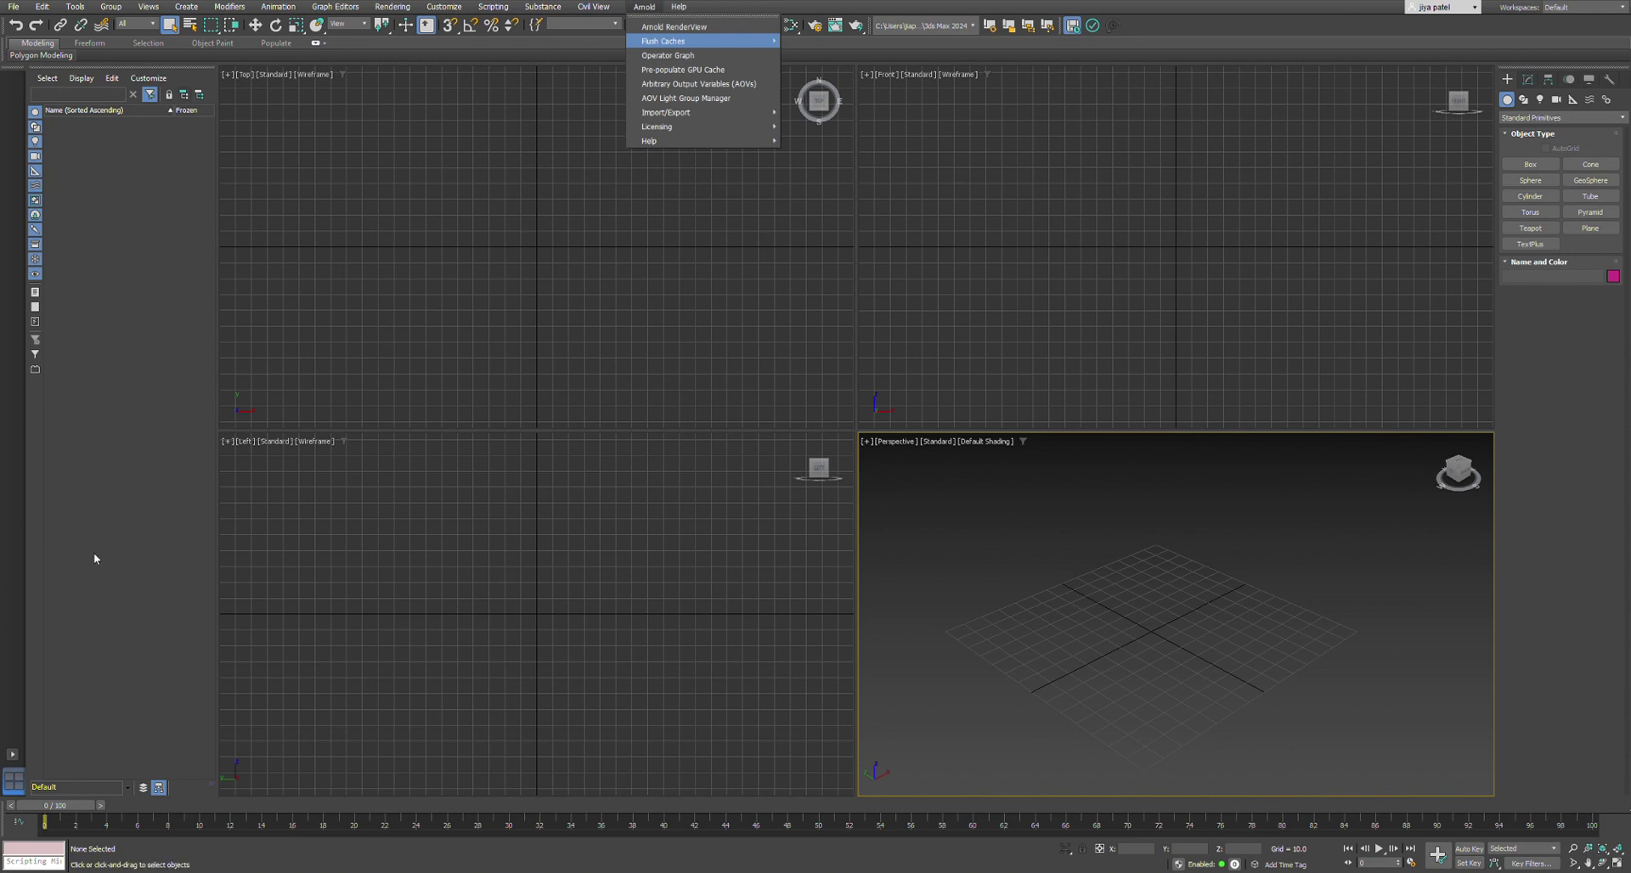
key(Escape)
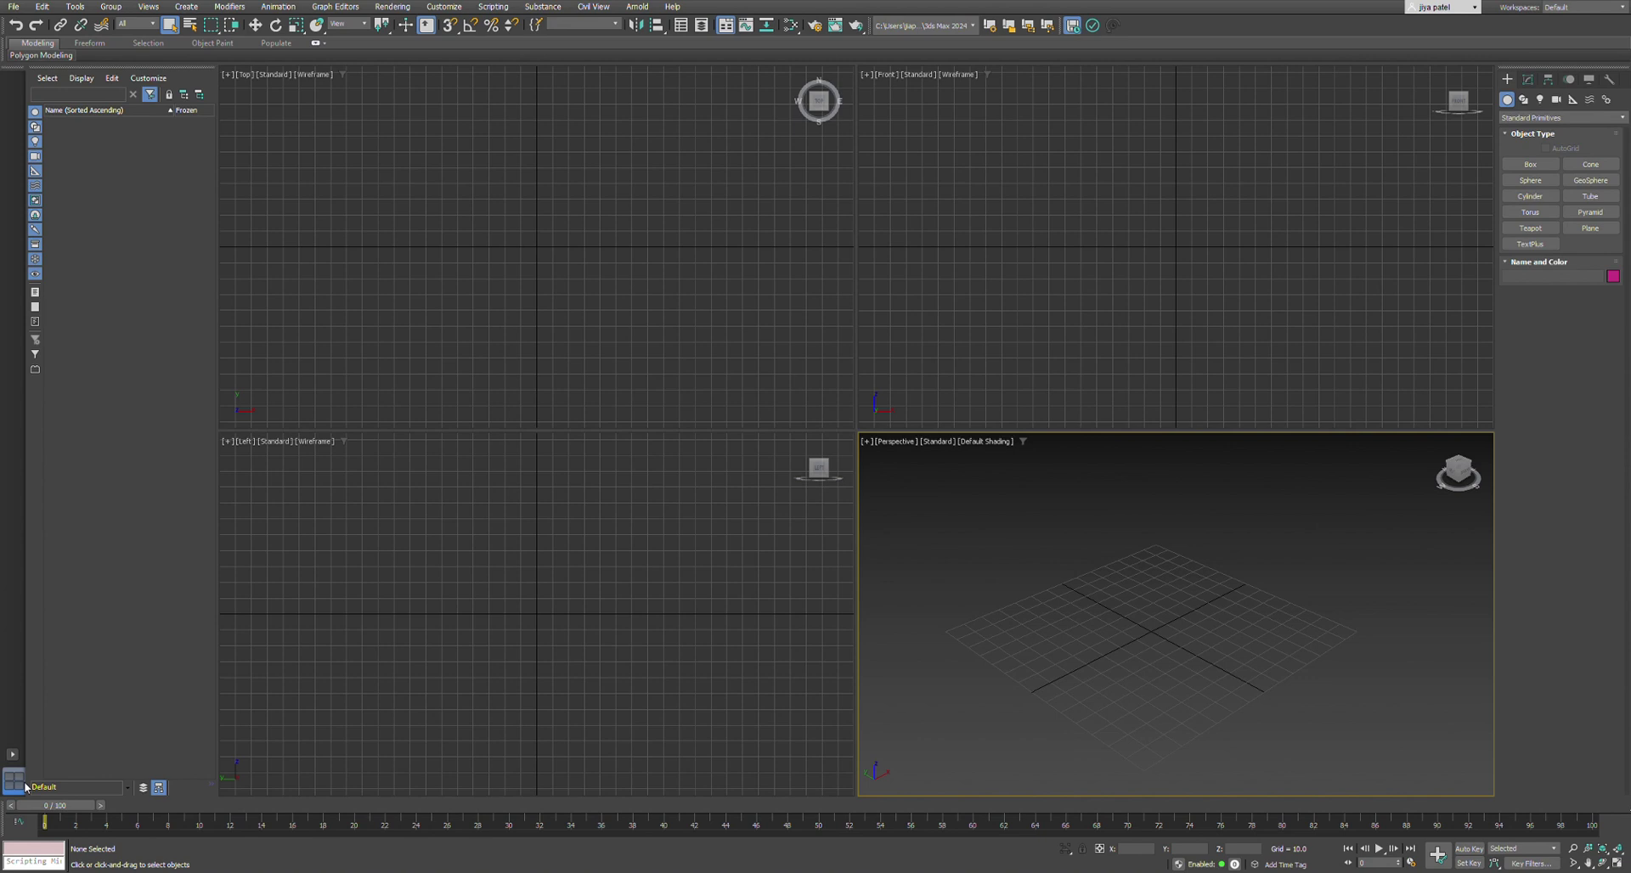
Step: Activate the Left, Top, Front and Perspective viewports in turn and try a layout of two stacked views beside a tall one
click(405, 514)
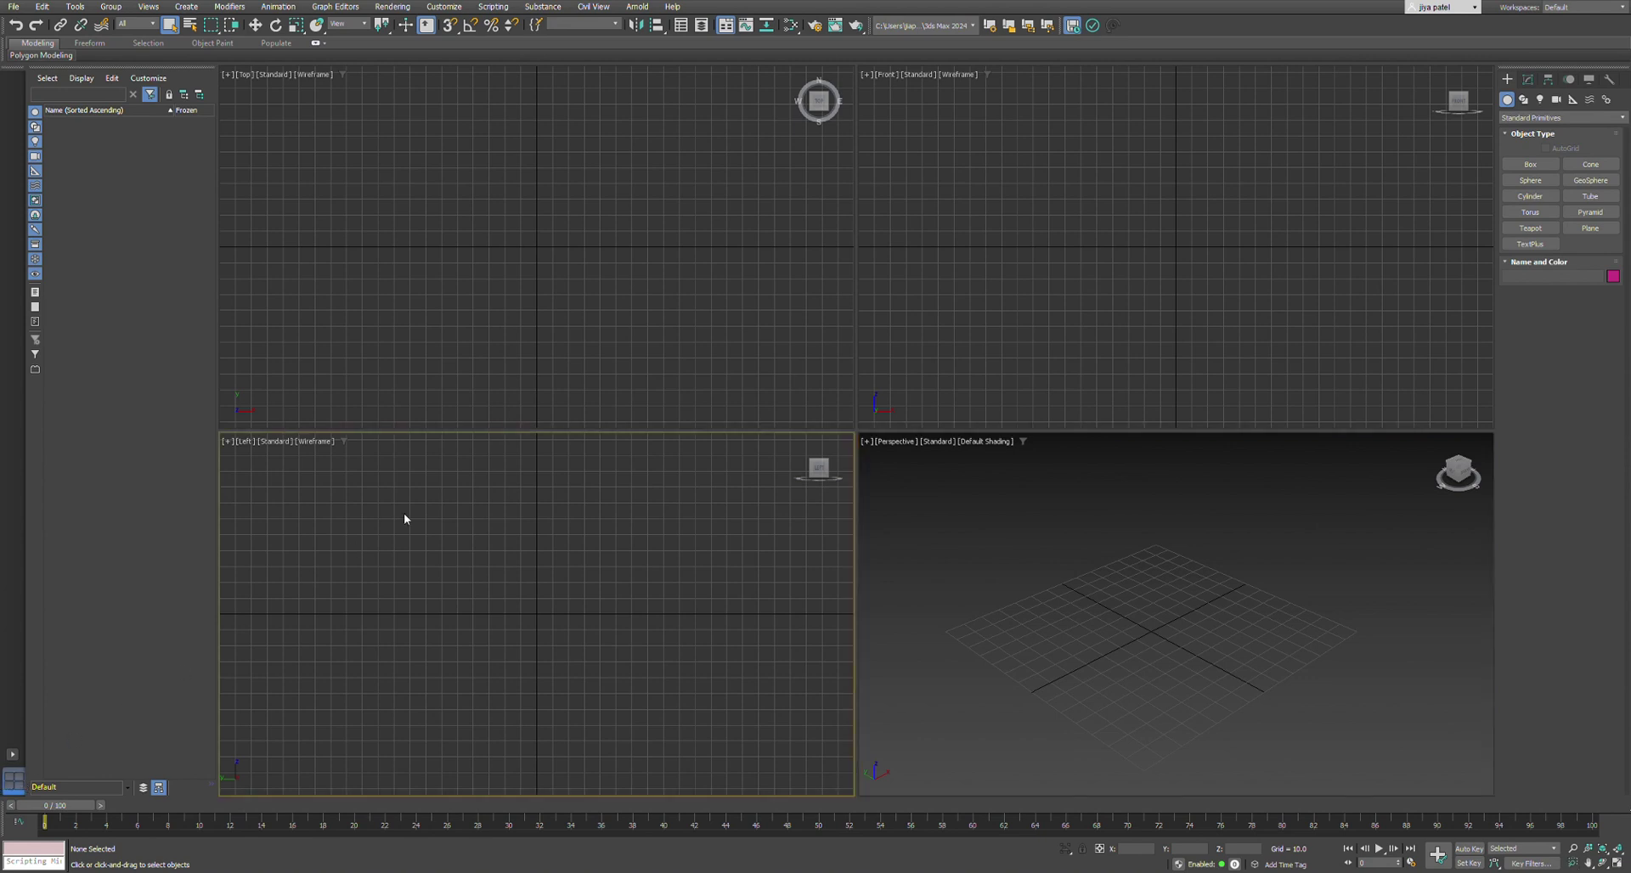
click(414, 328)
click(955, 299)
click(1063, 637)
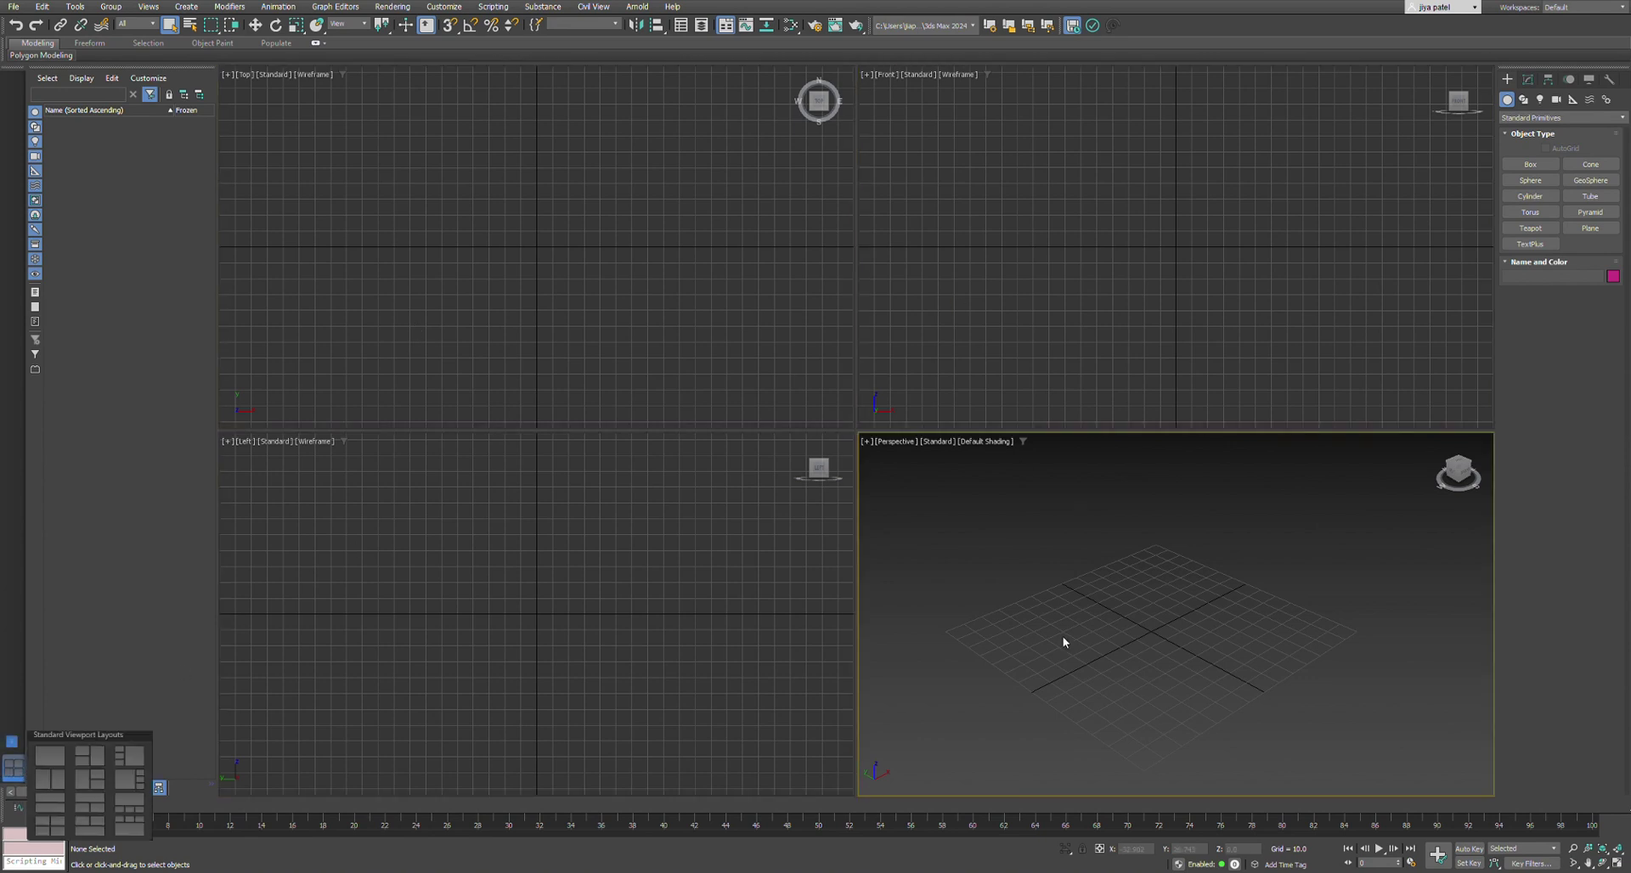
click(787, 616)
click(690, 406)
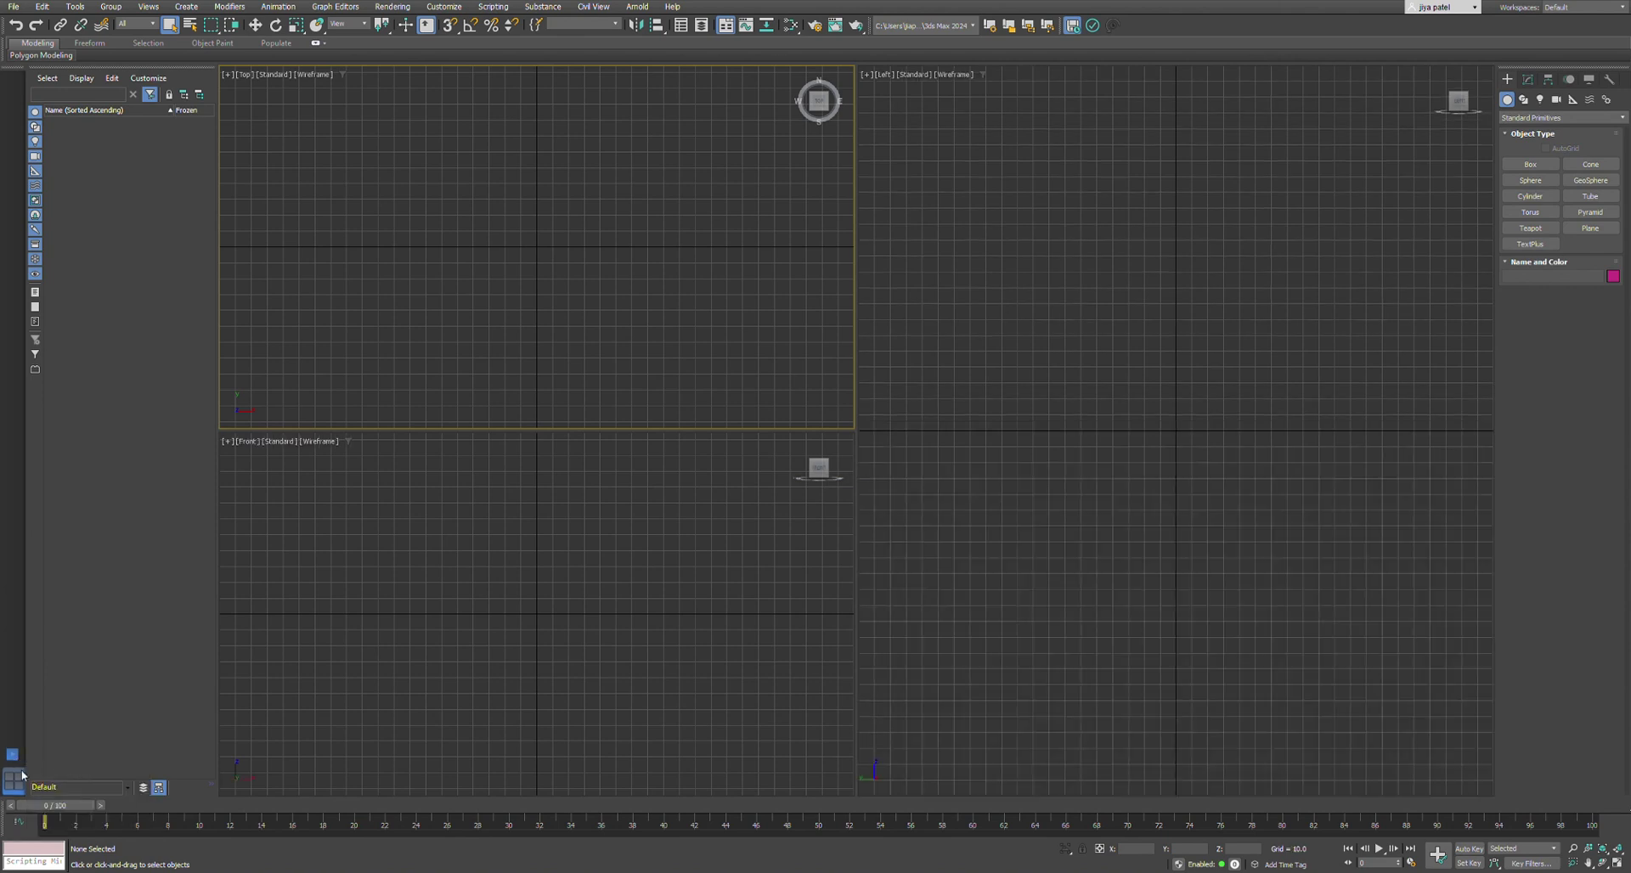
Step: Try the layout with one large Top viewport above three small ones and restore the four equal viewports
click(124, 788)
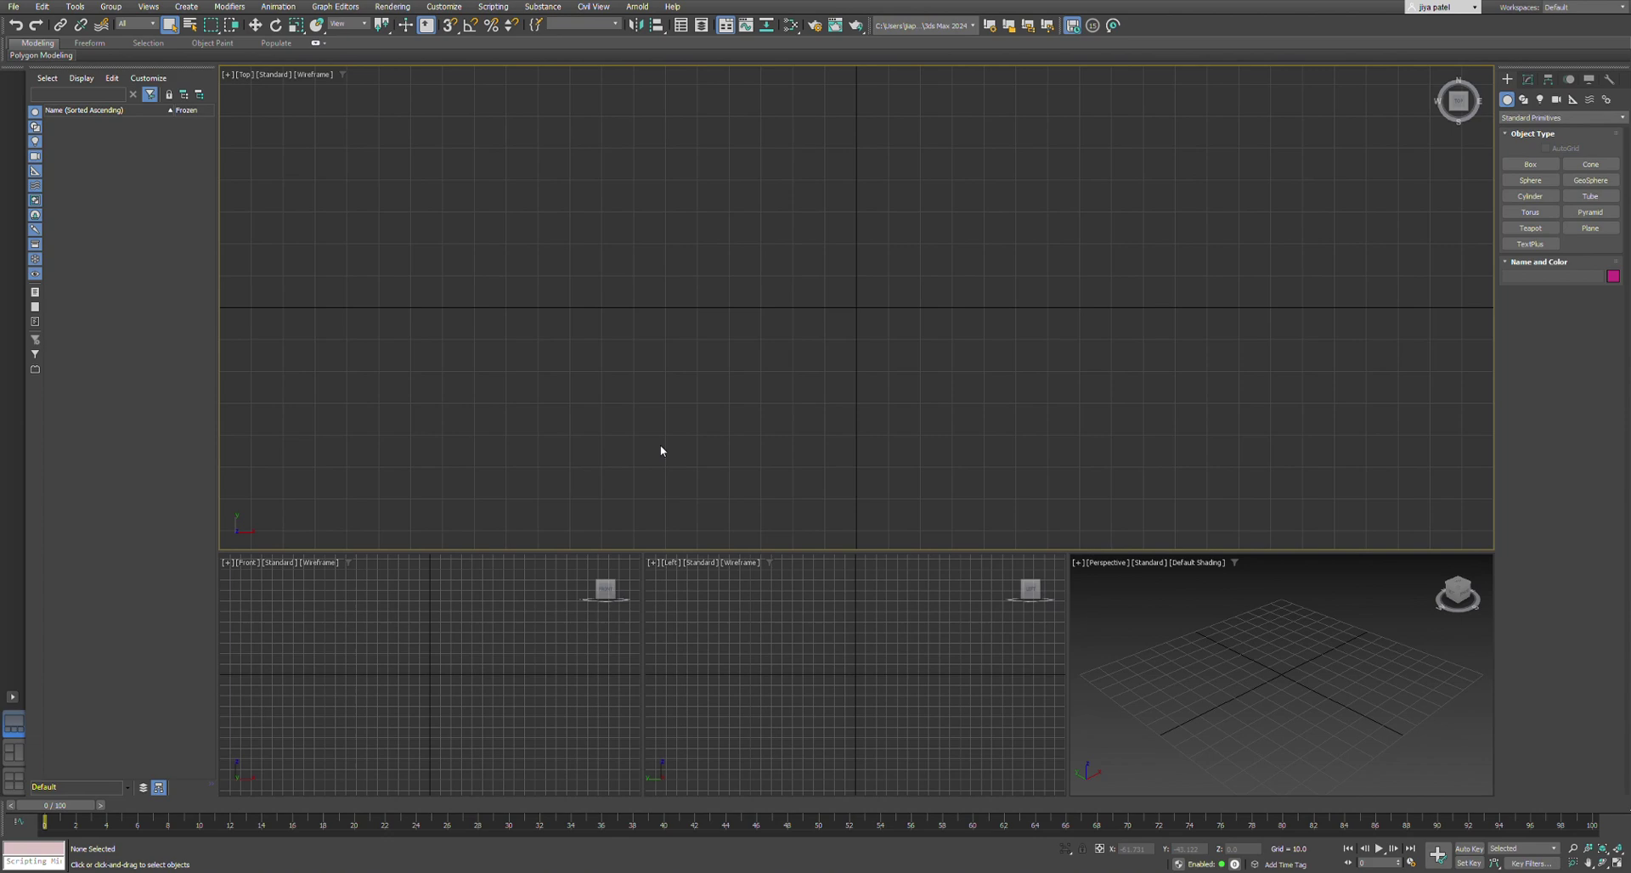
scroll(680, 452, down, 3)
scroll(908, 348, down, 1)
scroll(883, 361, up, 5)
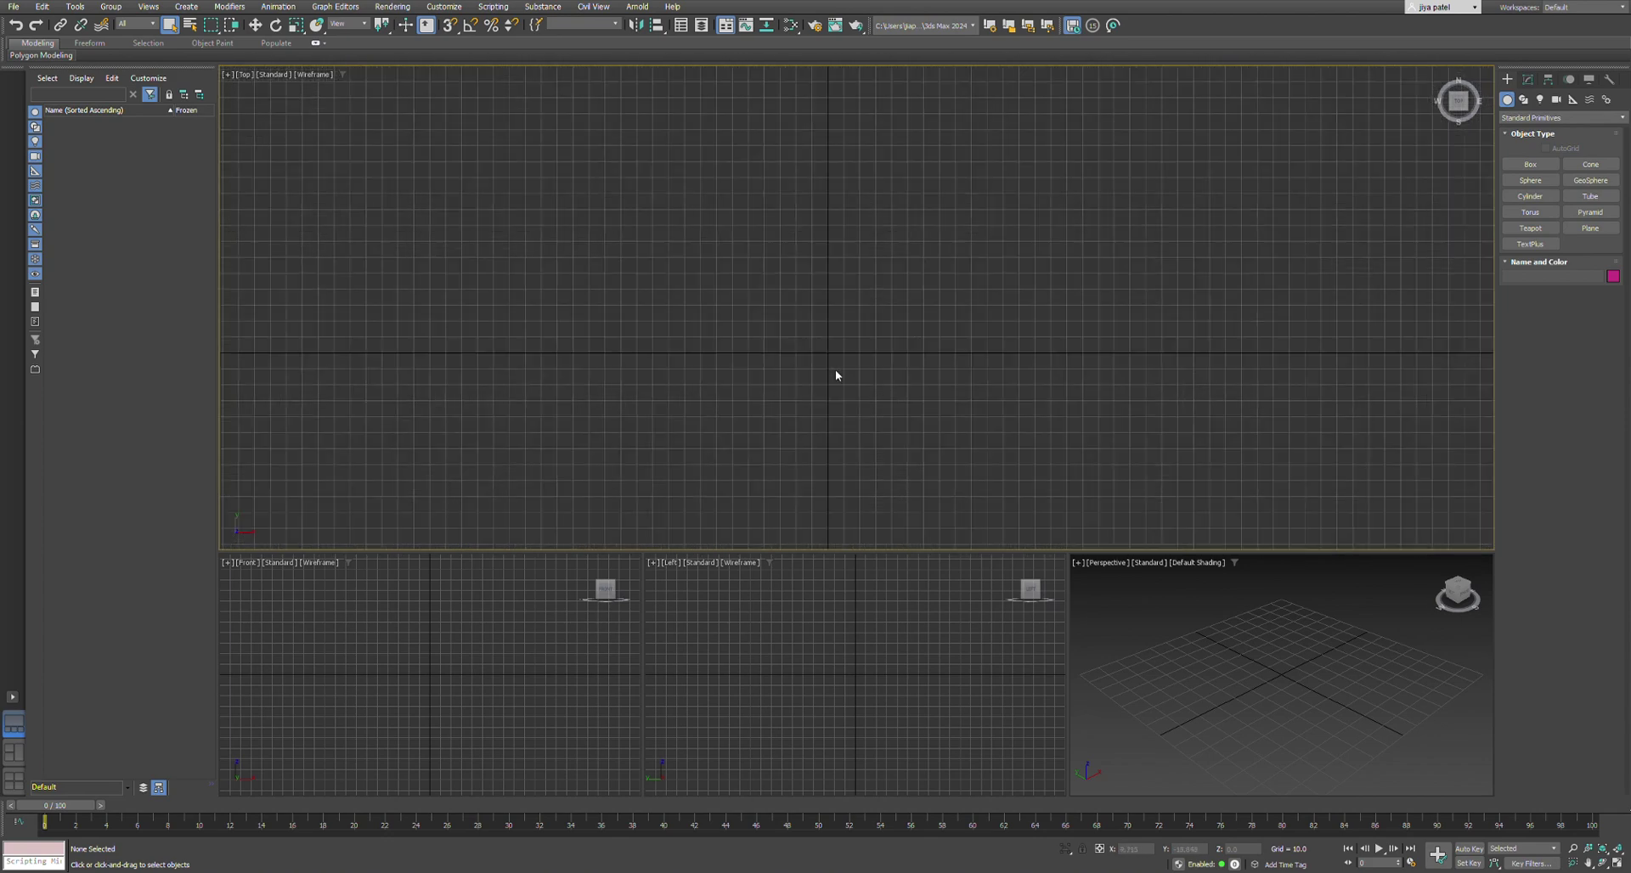
scroll(841, 350, up, 1)
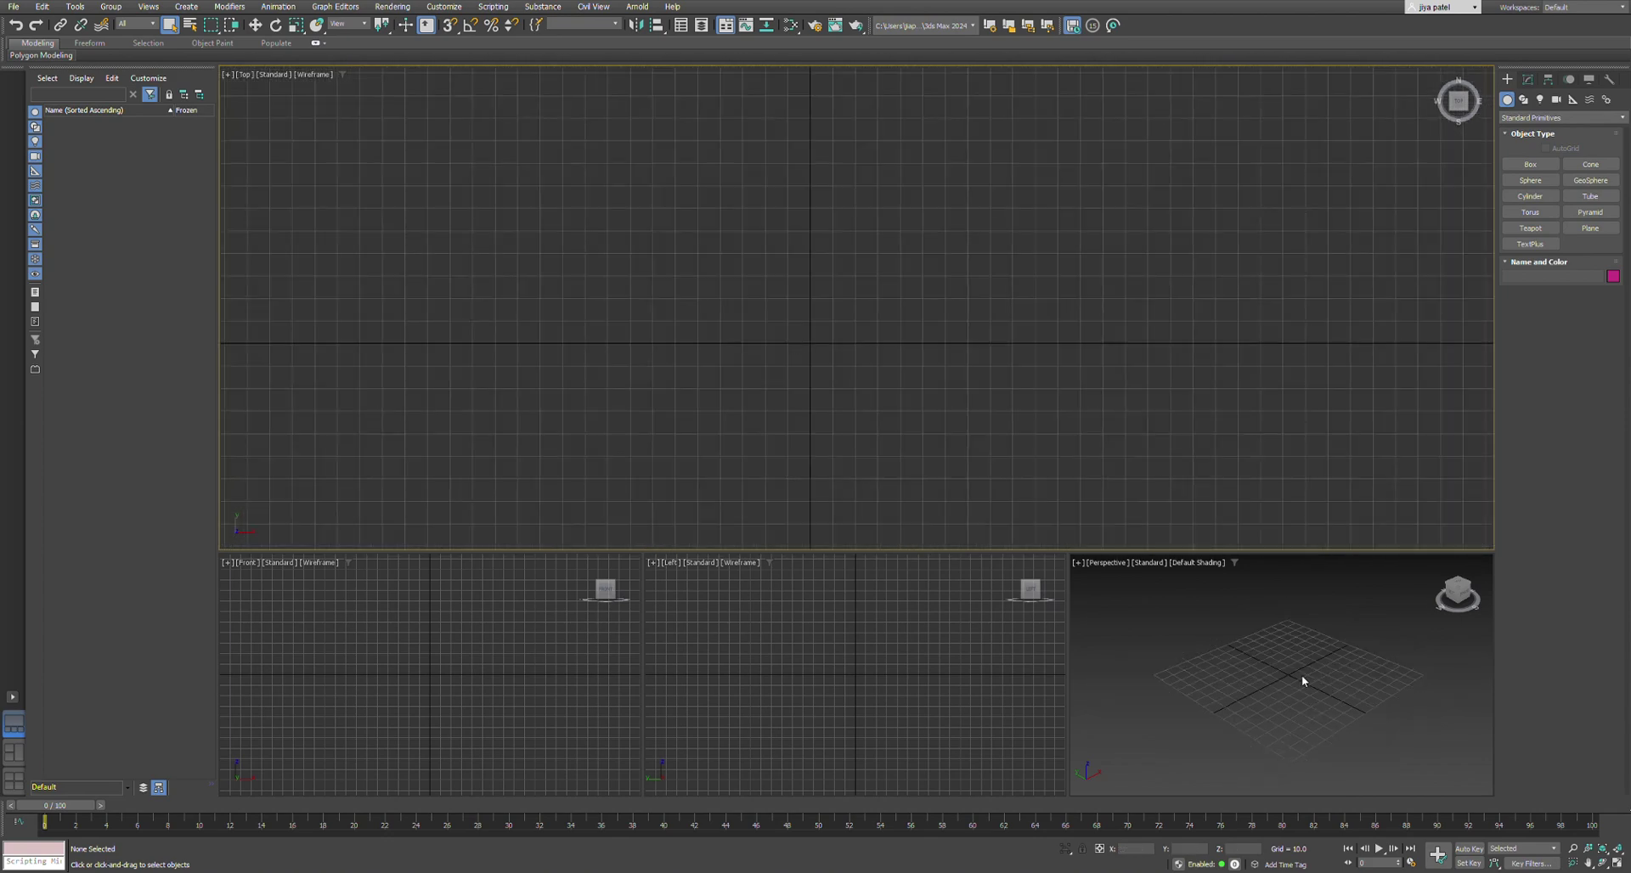
click(13, 780)
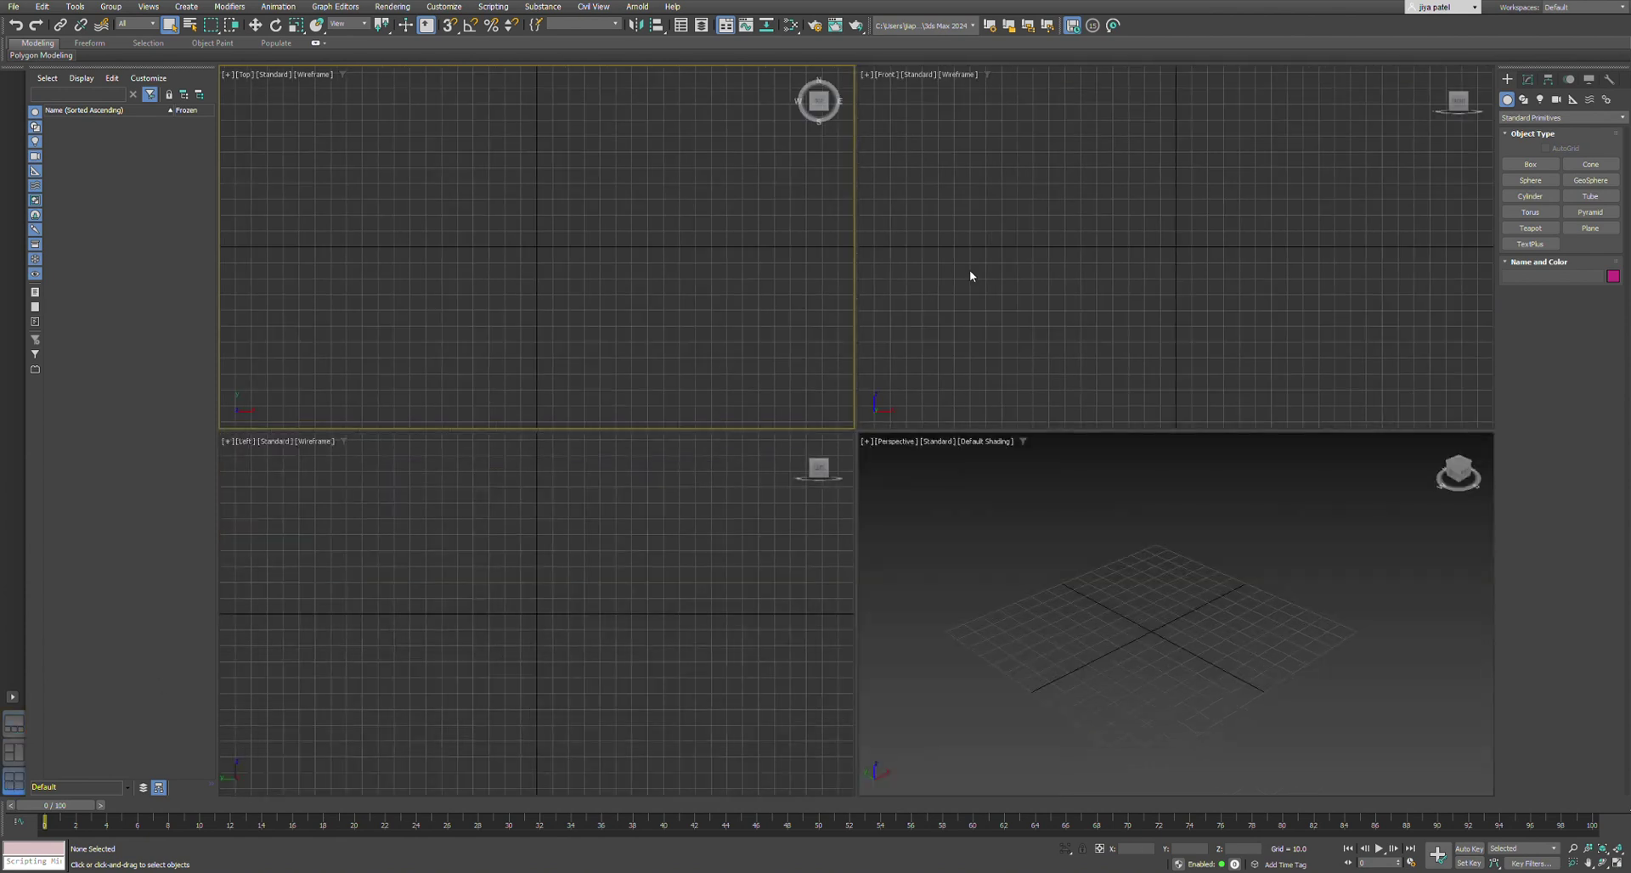
Step: Maximize the Perspective viewport and restore the four-view layout, and do the same with the Left viewport
click(1159, 691)
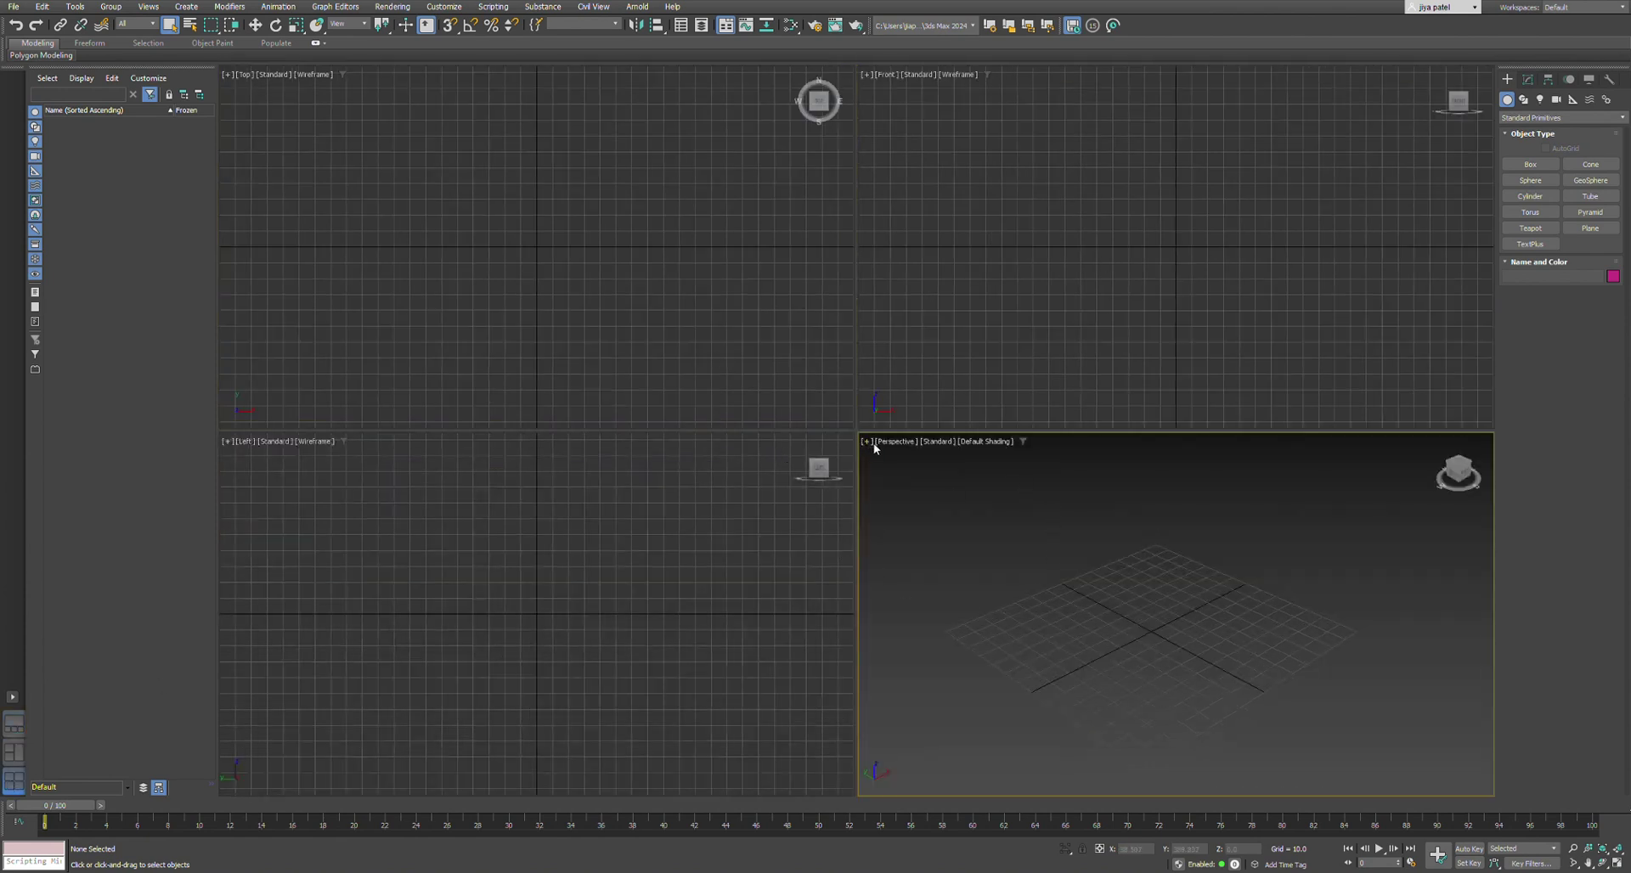
key(alt+w)
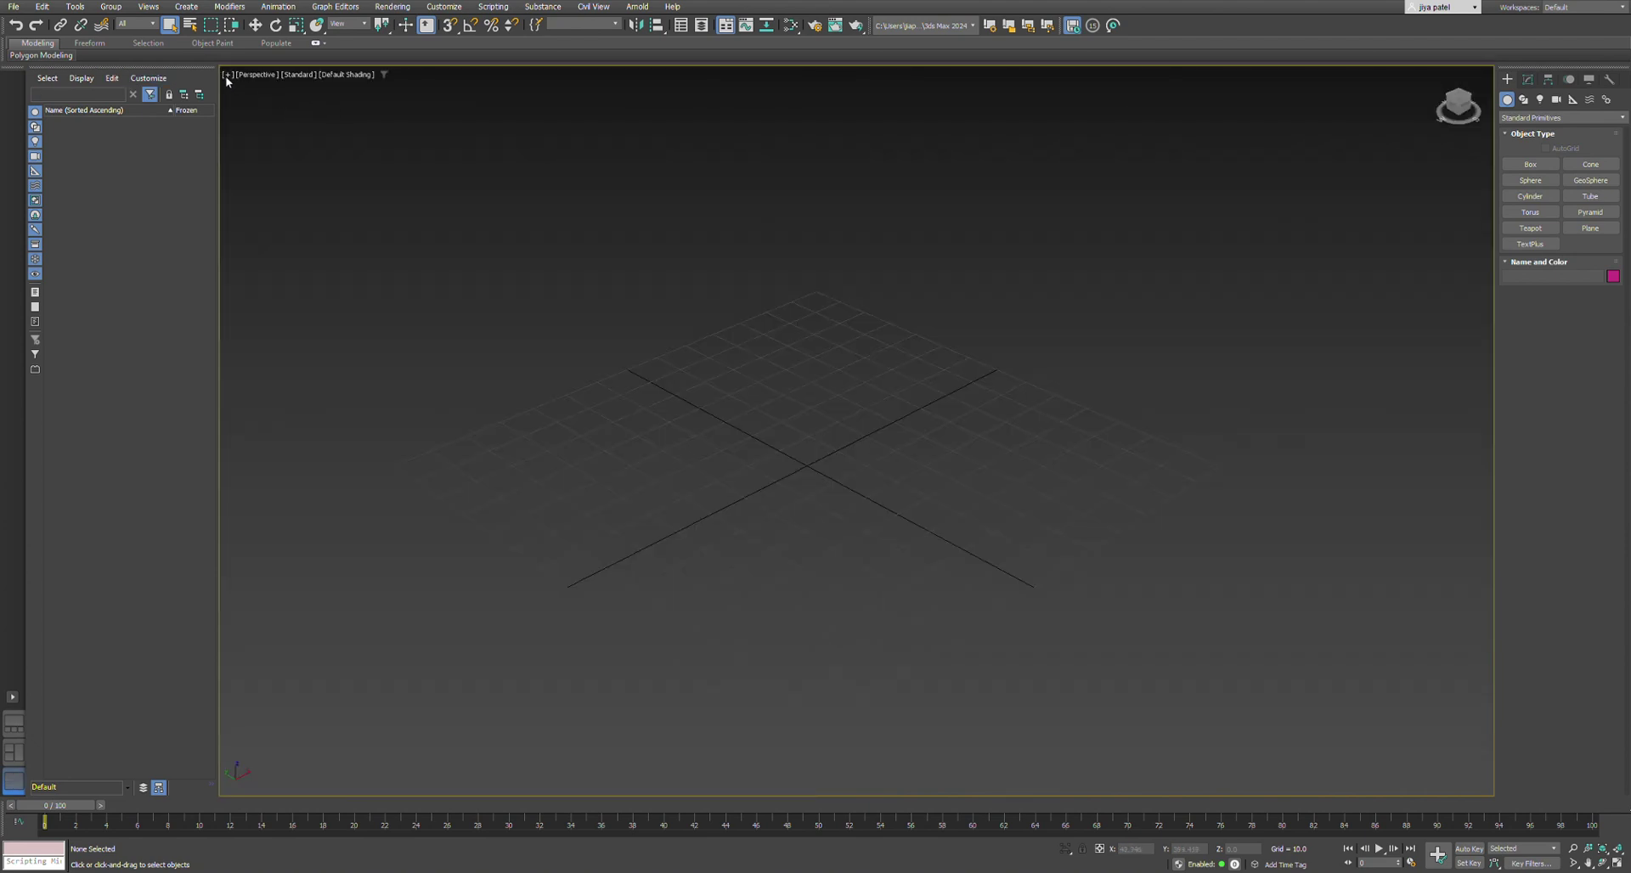
key(alt+w)
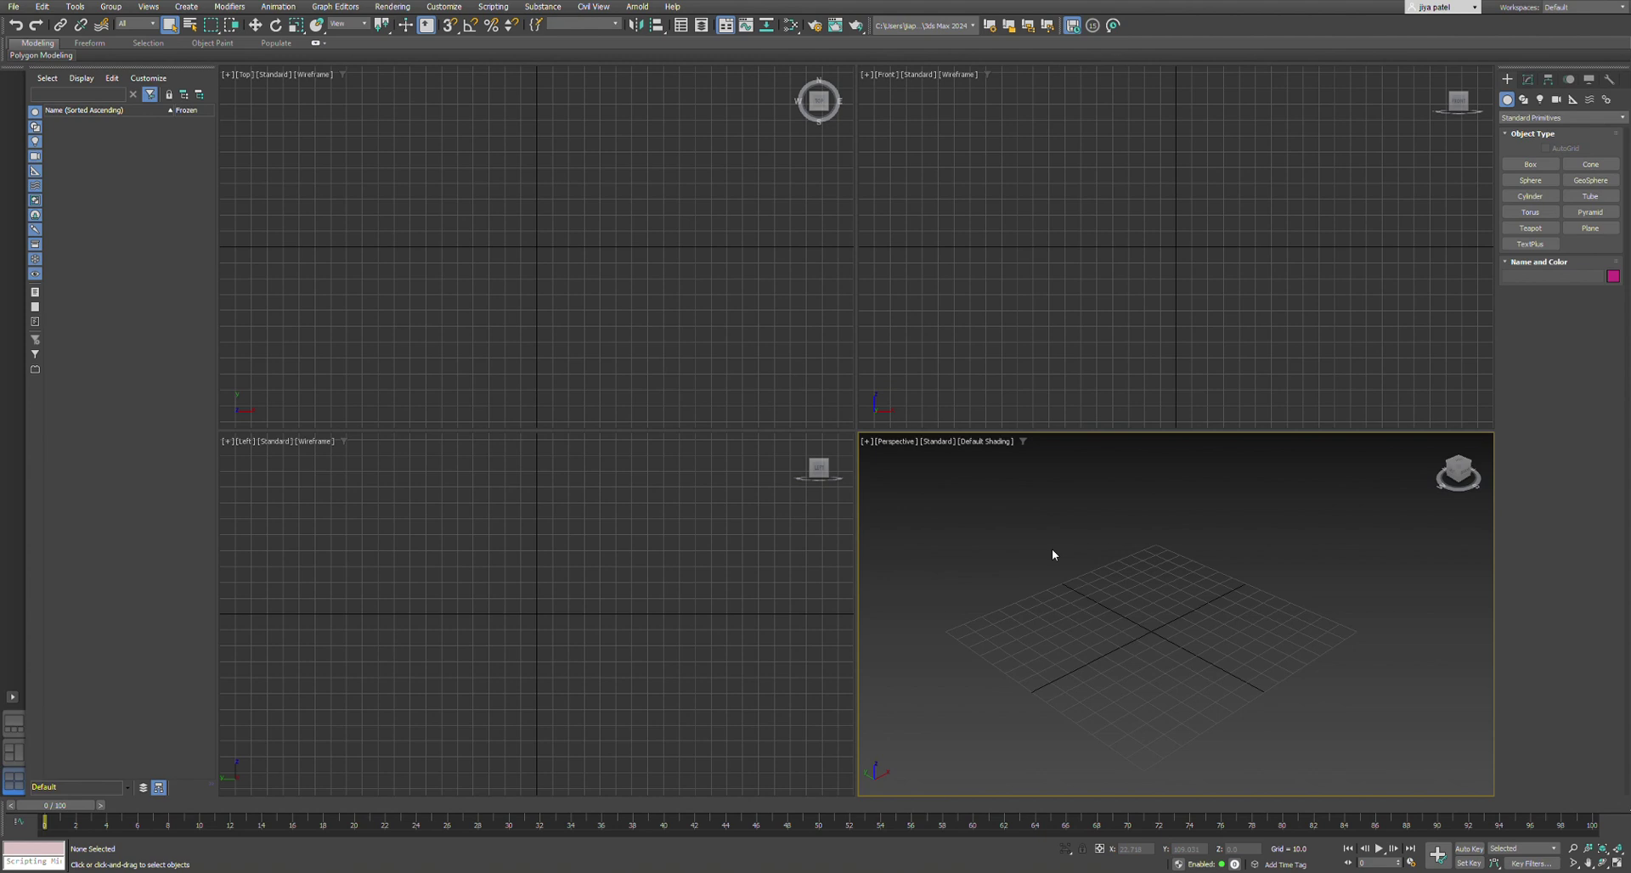
key(alt+w)
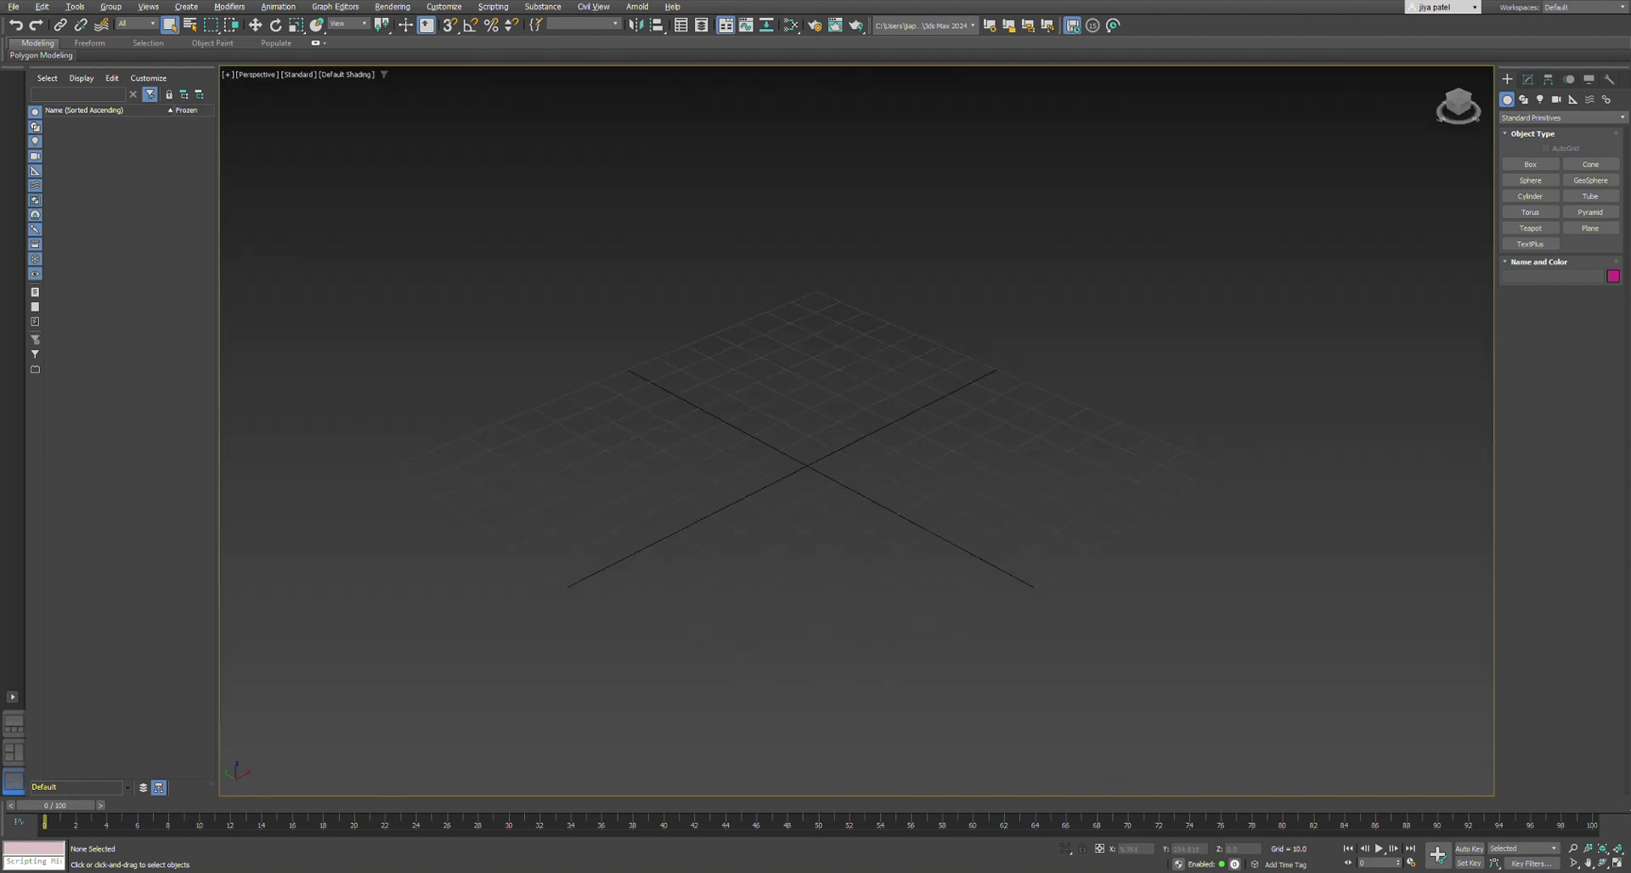
key(alt+w)
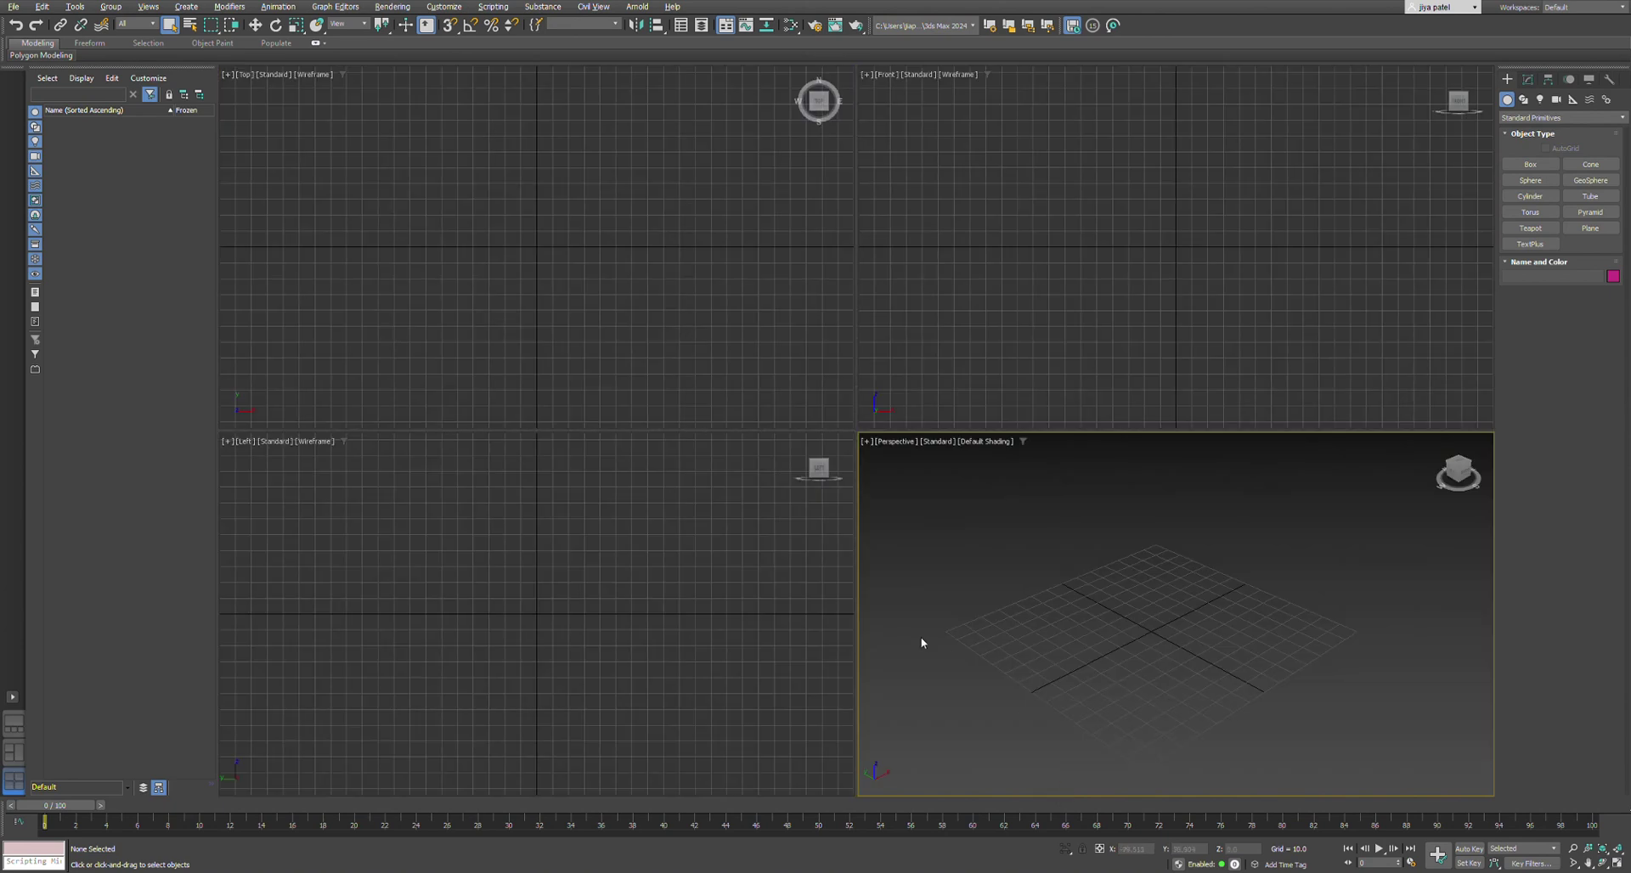
click(610, 598)
key(alt+w)
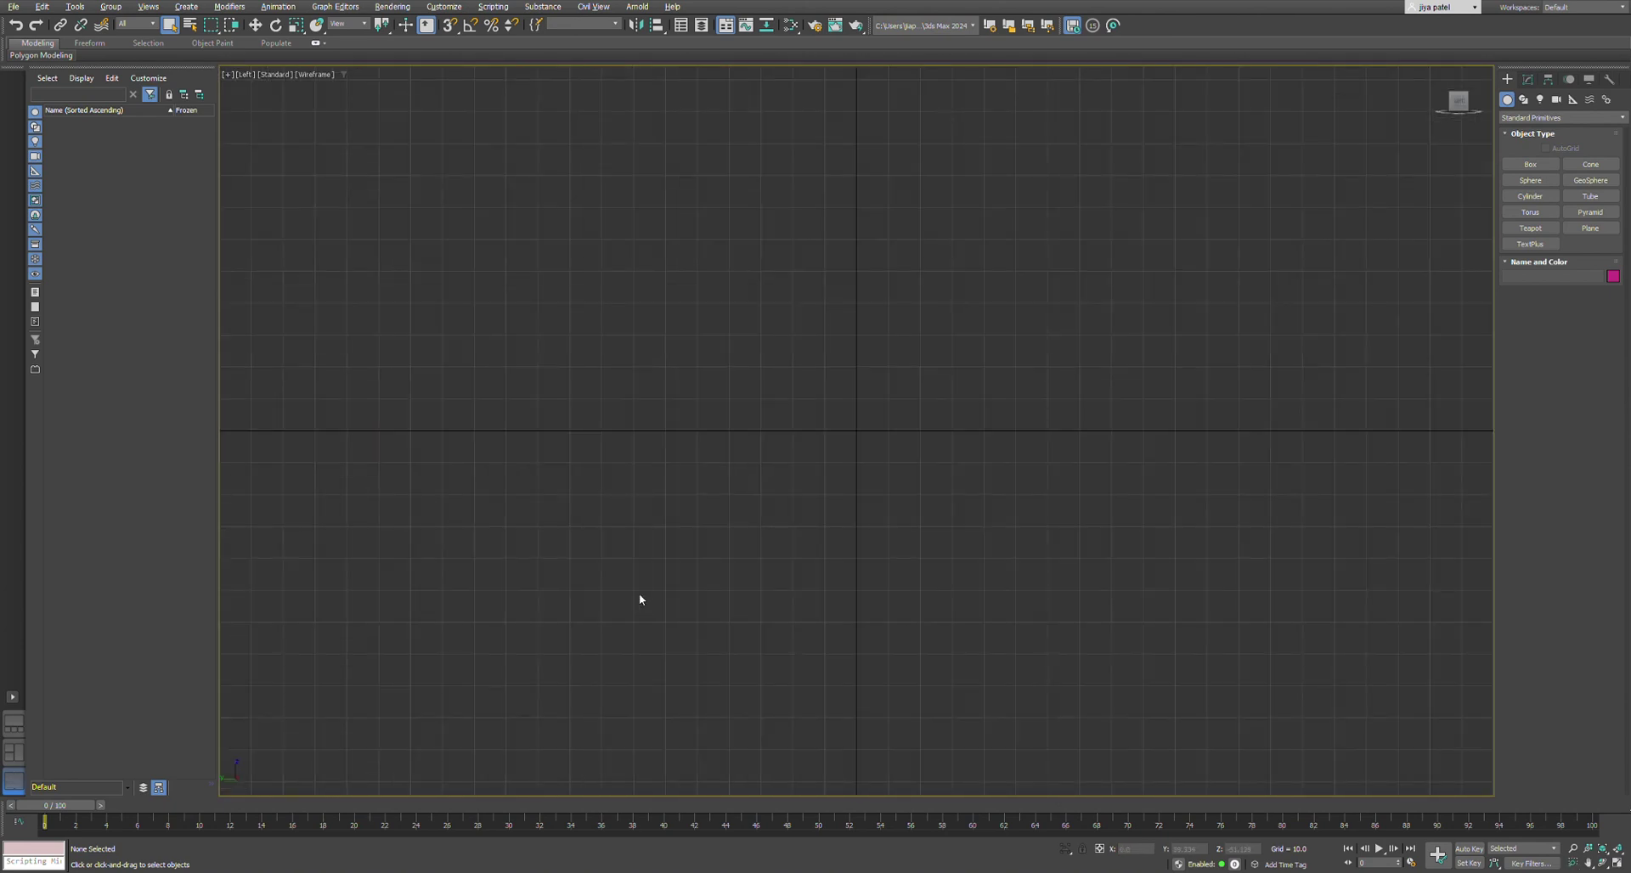
key(alt+w)
click(1164, 602)
key(1)
scroll(1169, 622, down, 3)
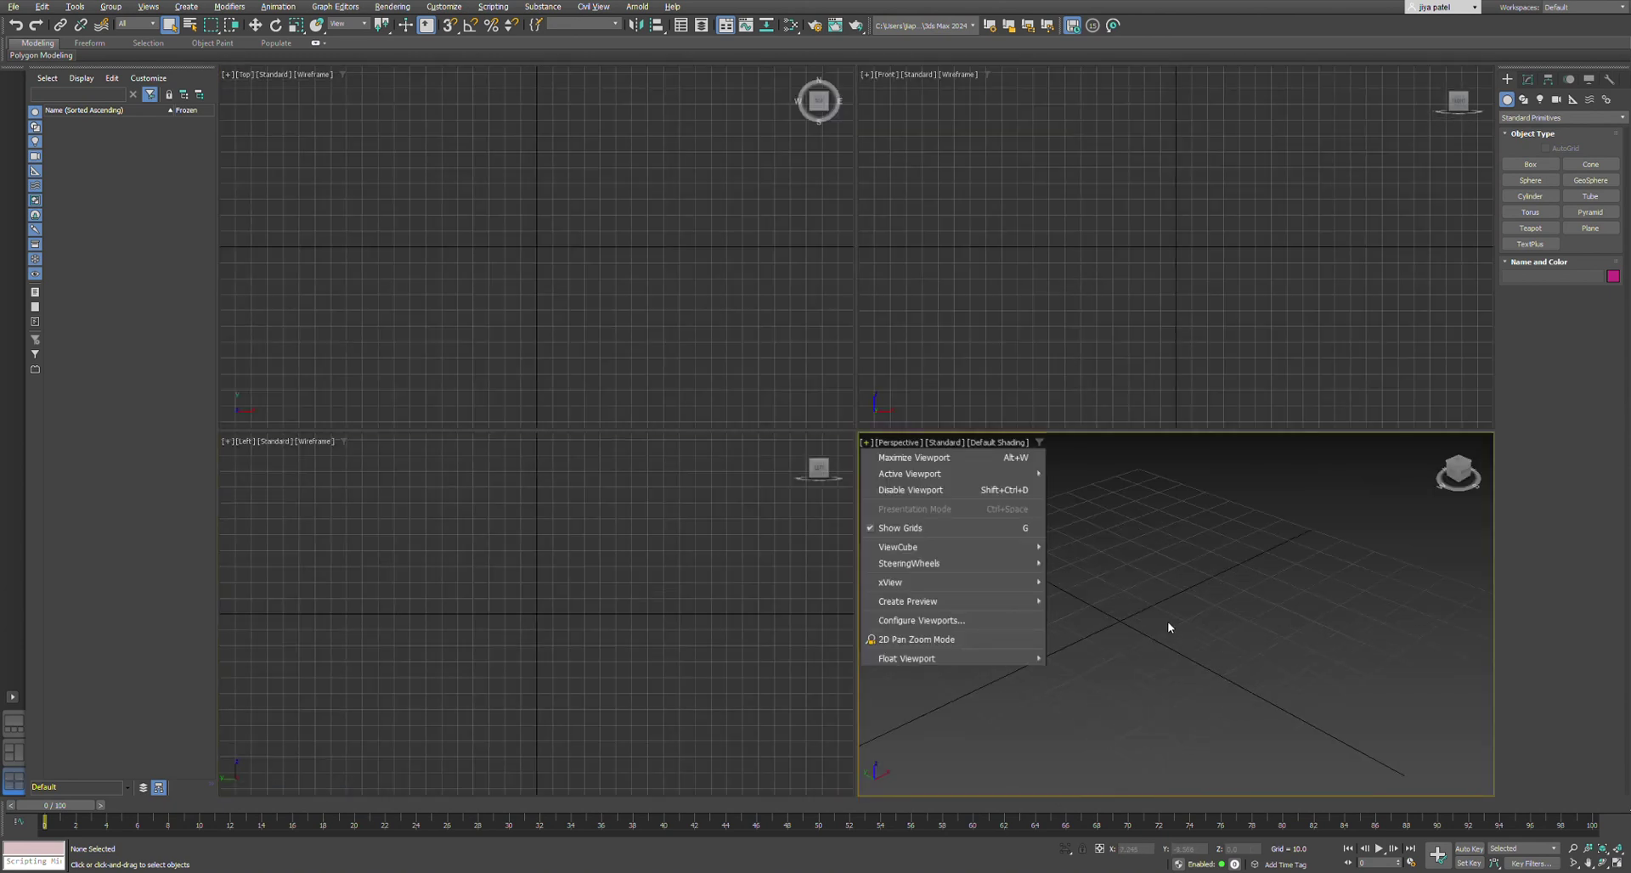
scroll(1137, 626, up, 3)
click(1543, 98)
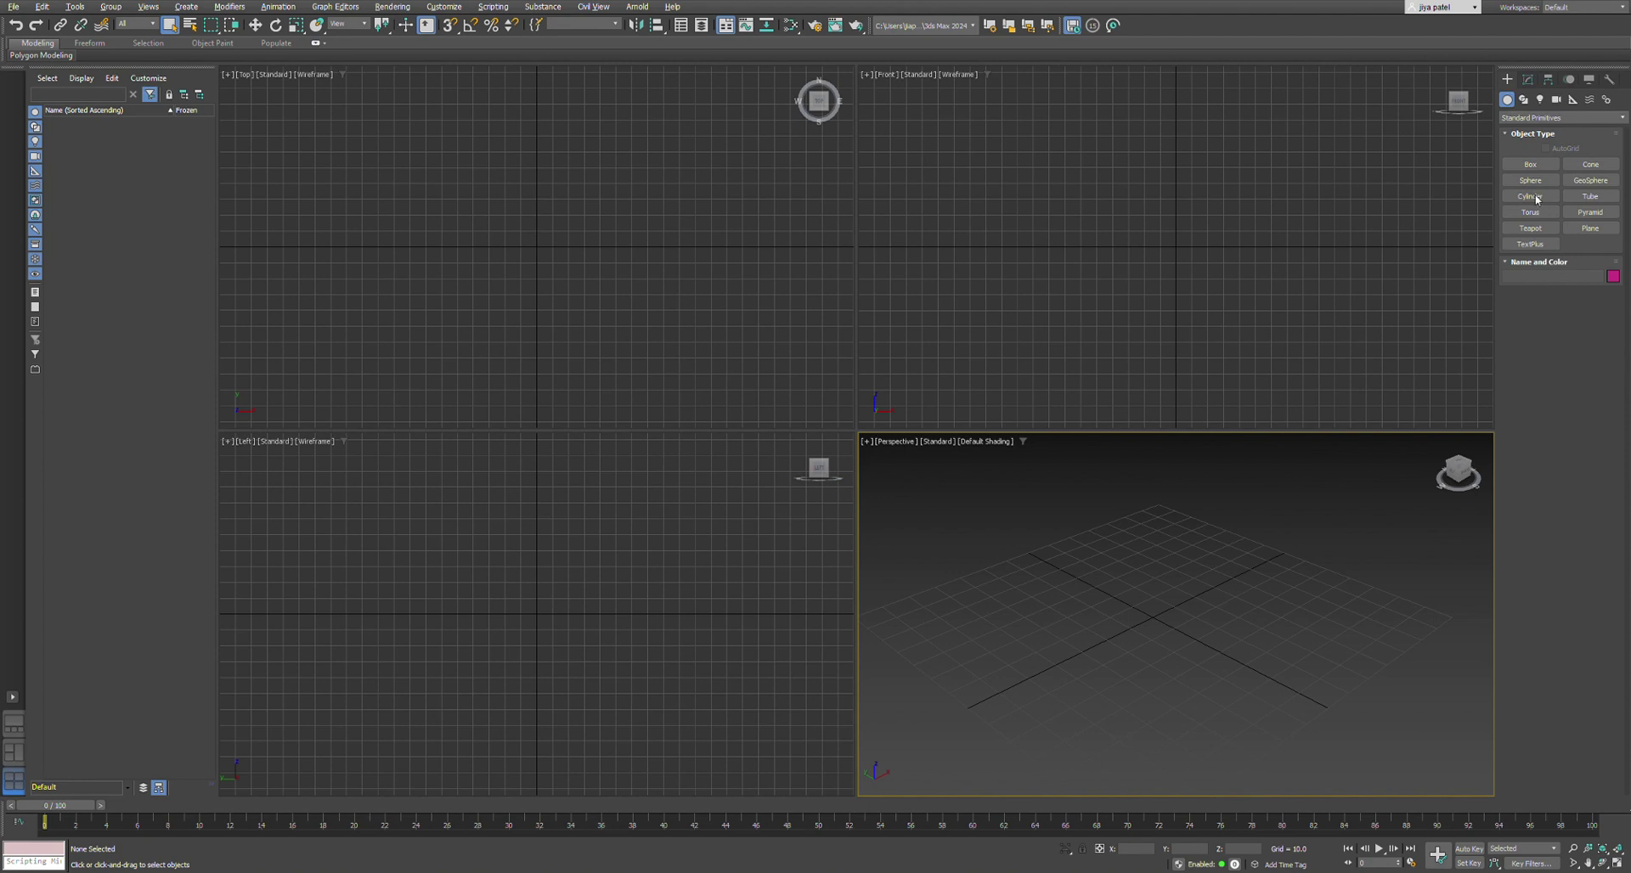
Step: Create a box about 41.5 long, 36.3 wide and 20.1 high near the middle of the Perspective viewport's grid
click(1531, 166)
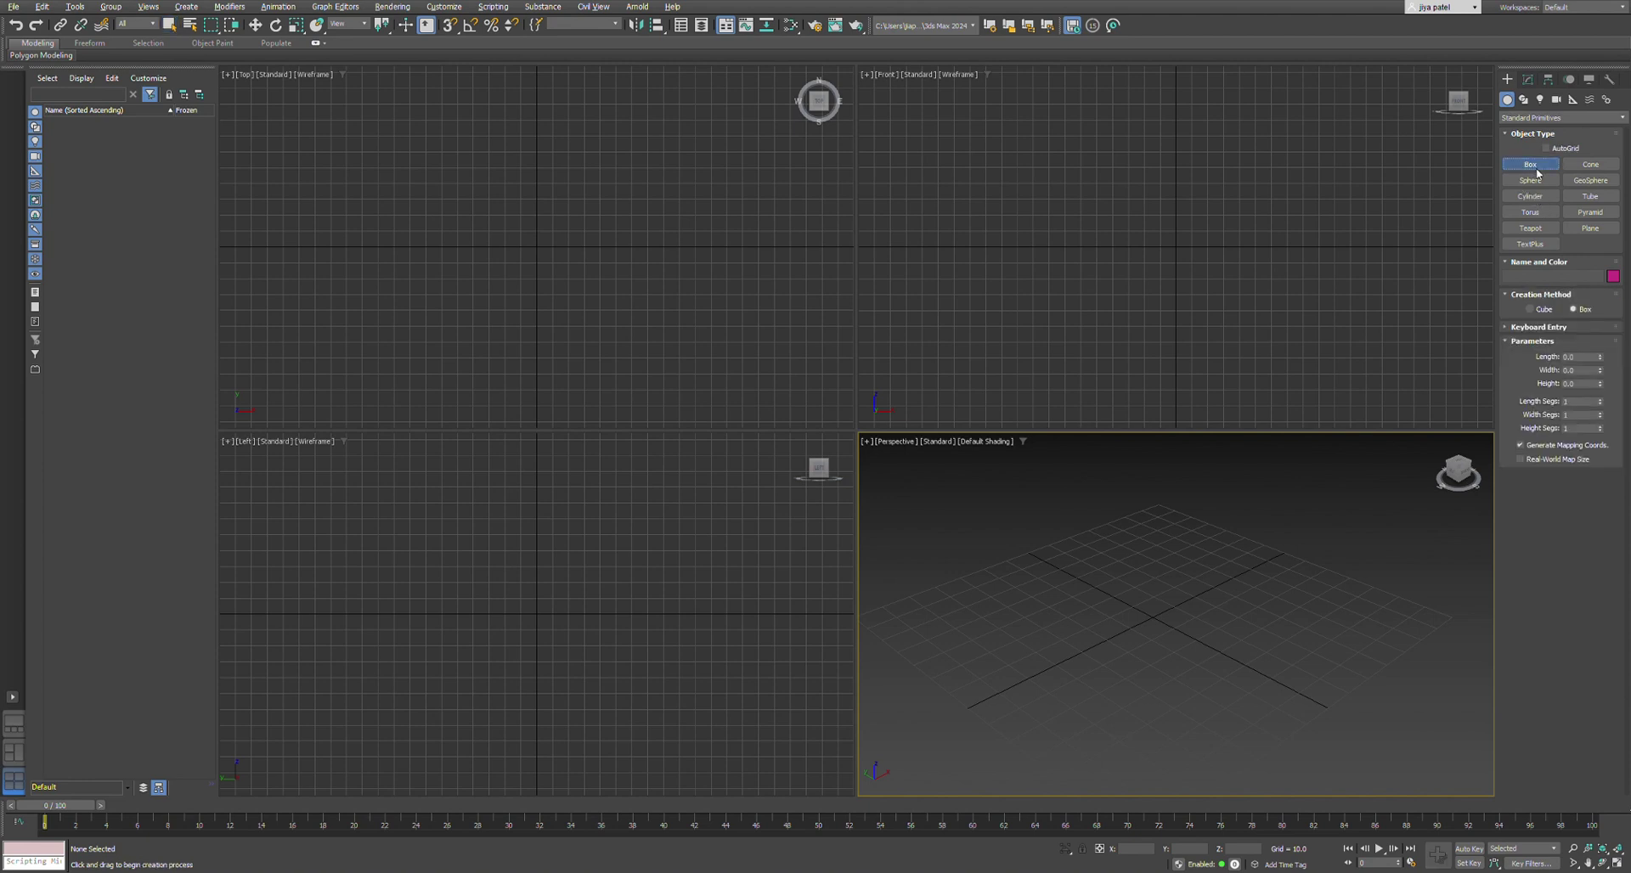
drag(1137, 634, 1217, 605)
click(1254, 580)
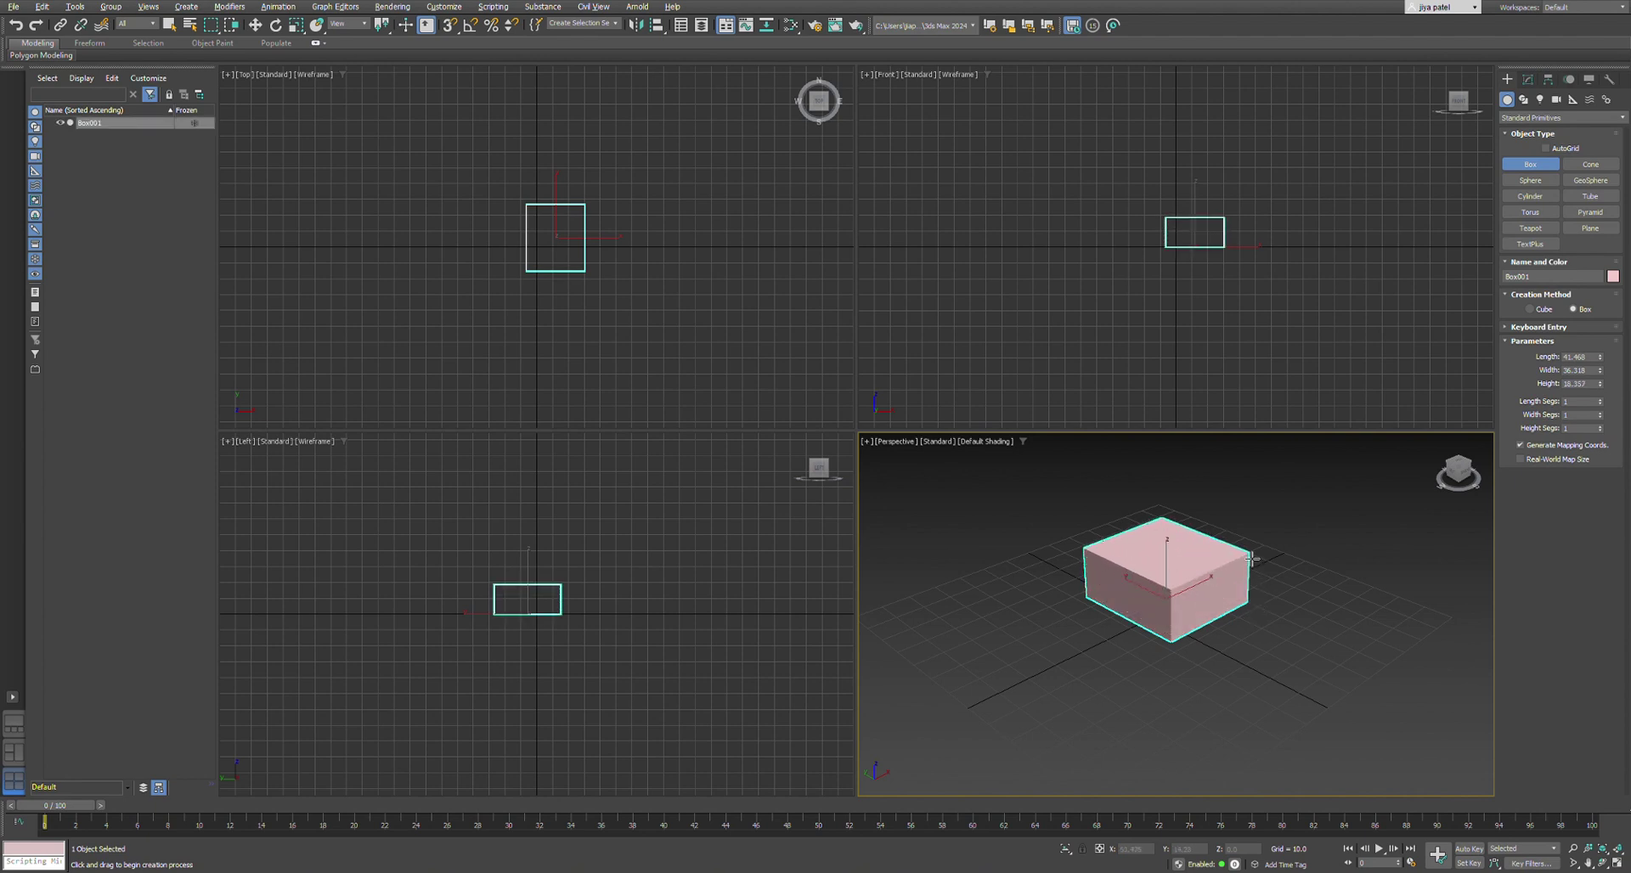
click(1254, 554)
scroll(1311, 536, up, 3)
scroll(1241, 626, down, 3)
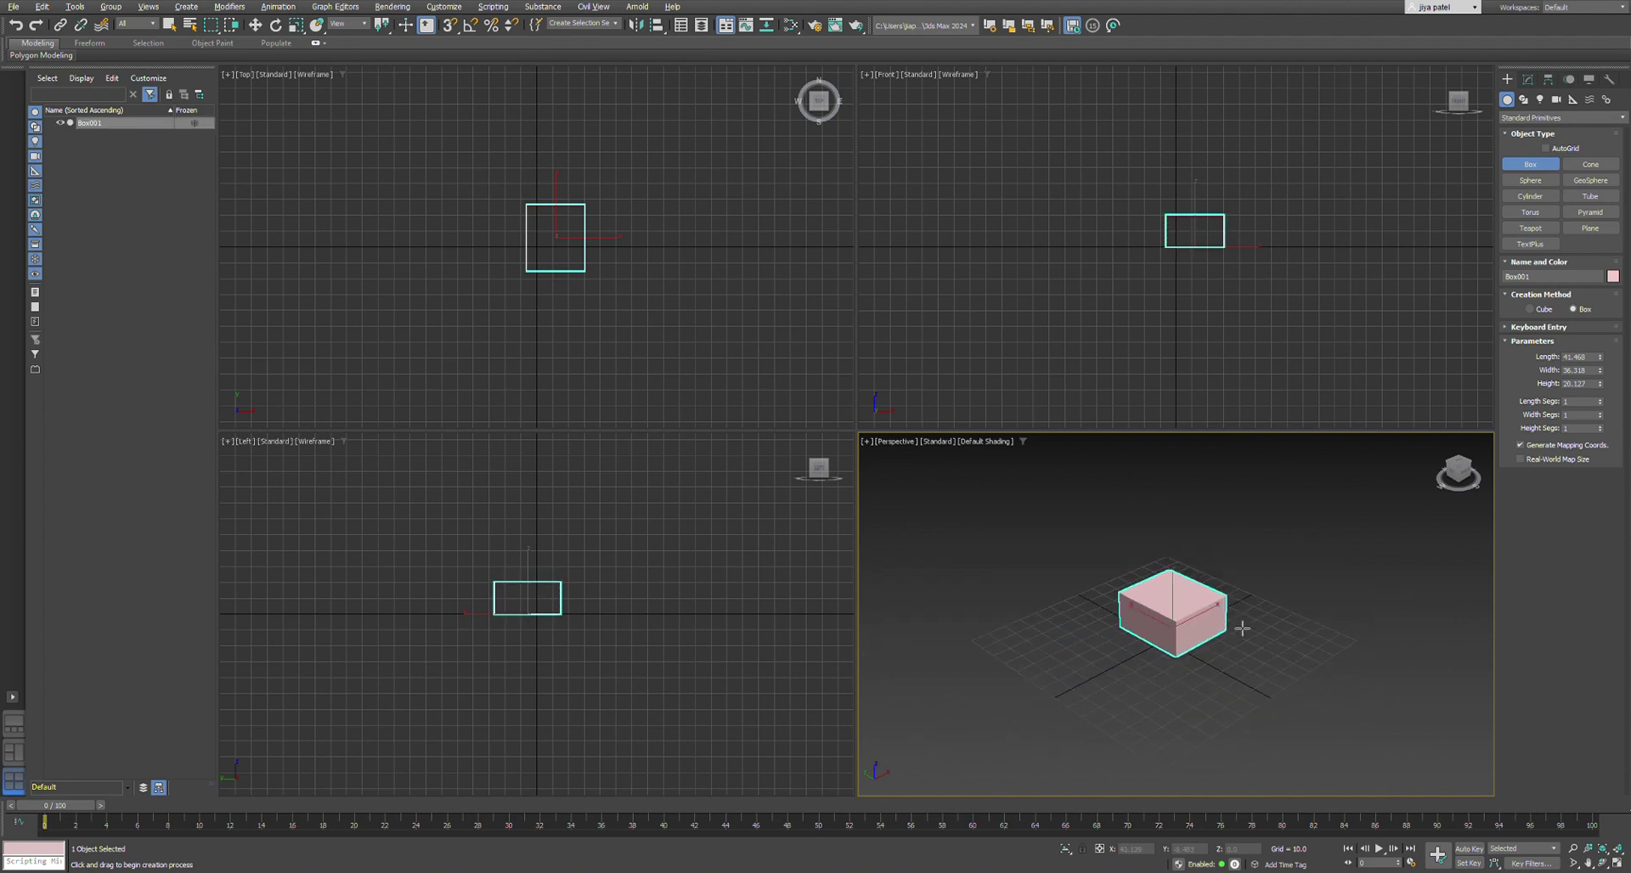
scroll(1252, 601, up, 1)
right_click(1249, 578)
scroll(1220, 589, down, 2)
scroll(1214, 625, up, 2)
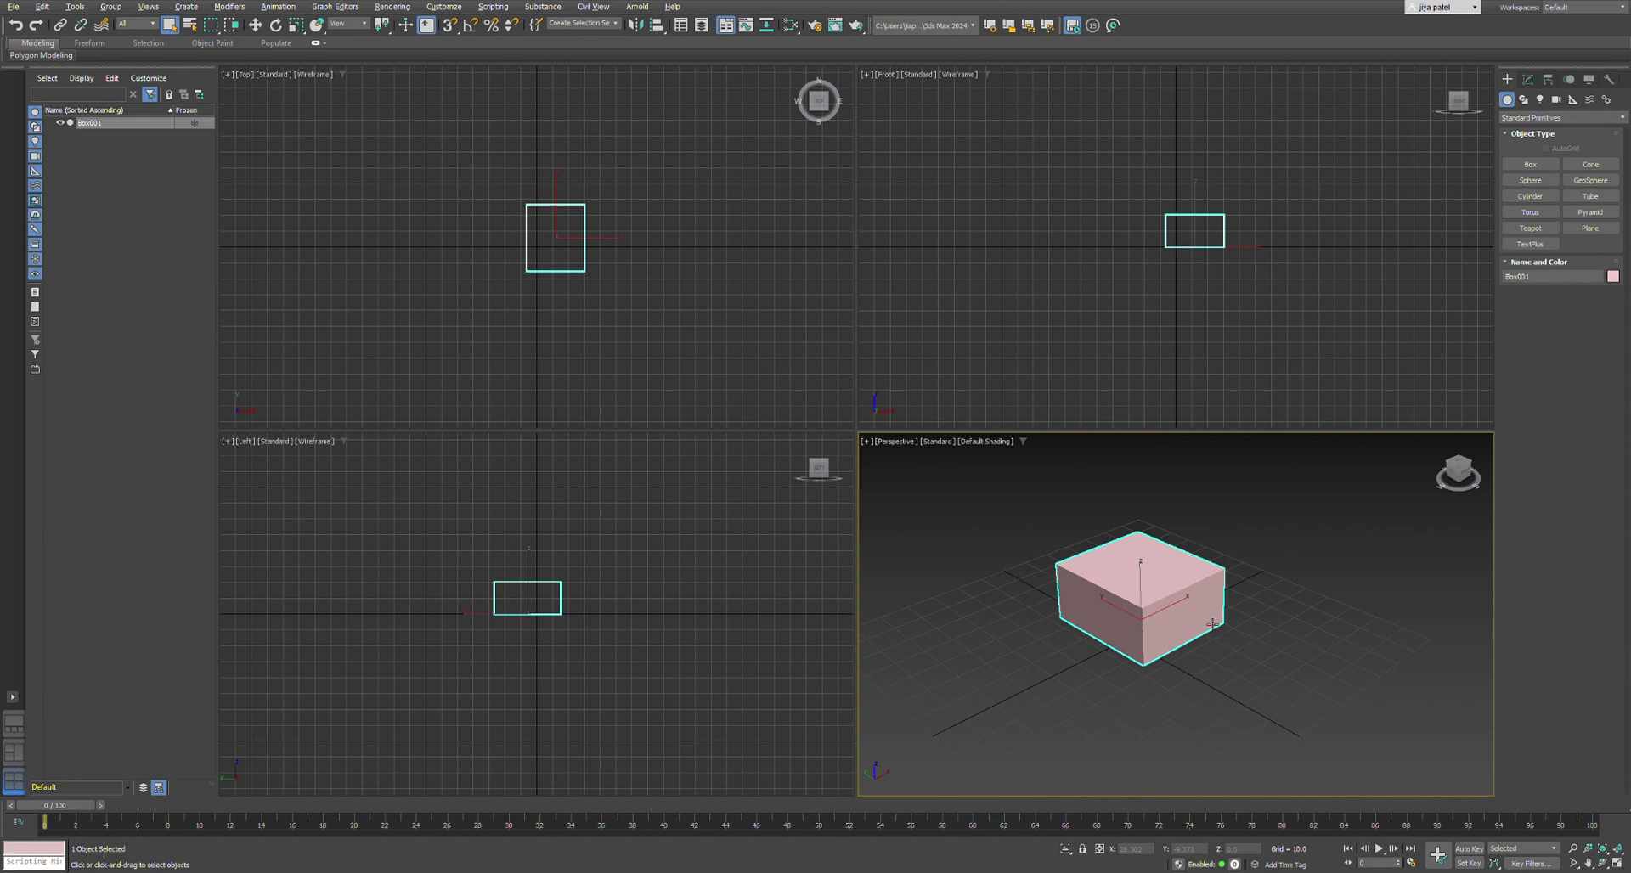
middle_drag(1140, 608, 1148, 648)
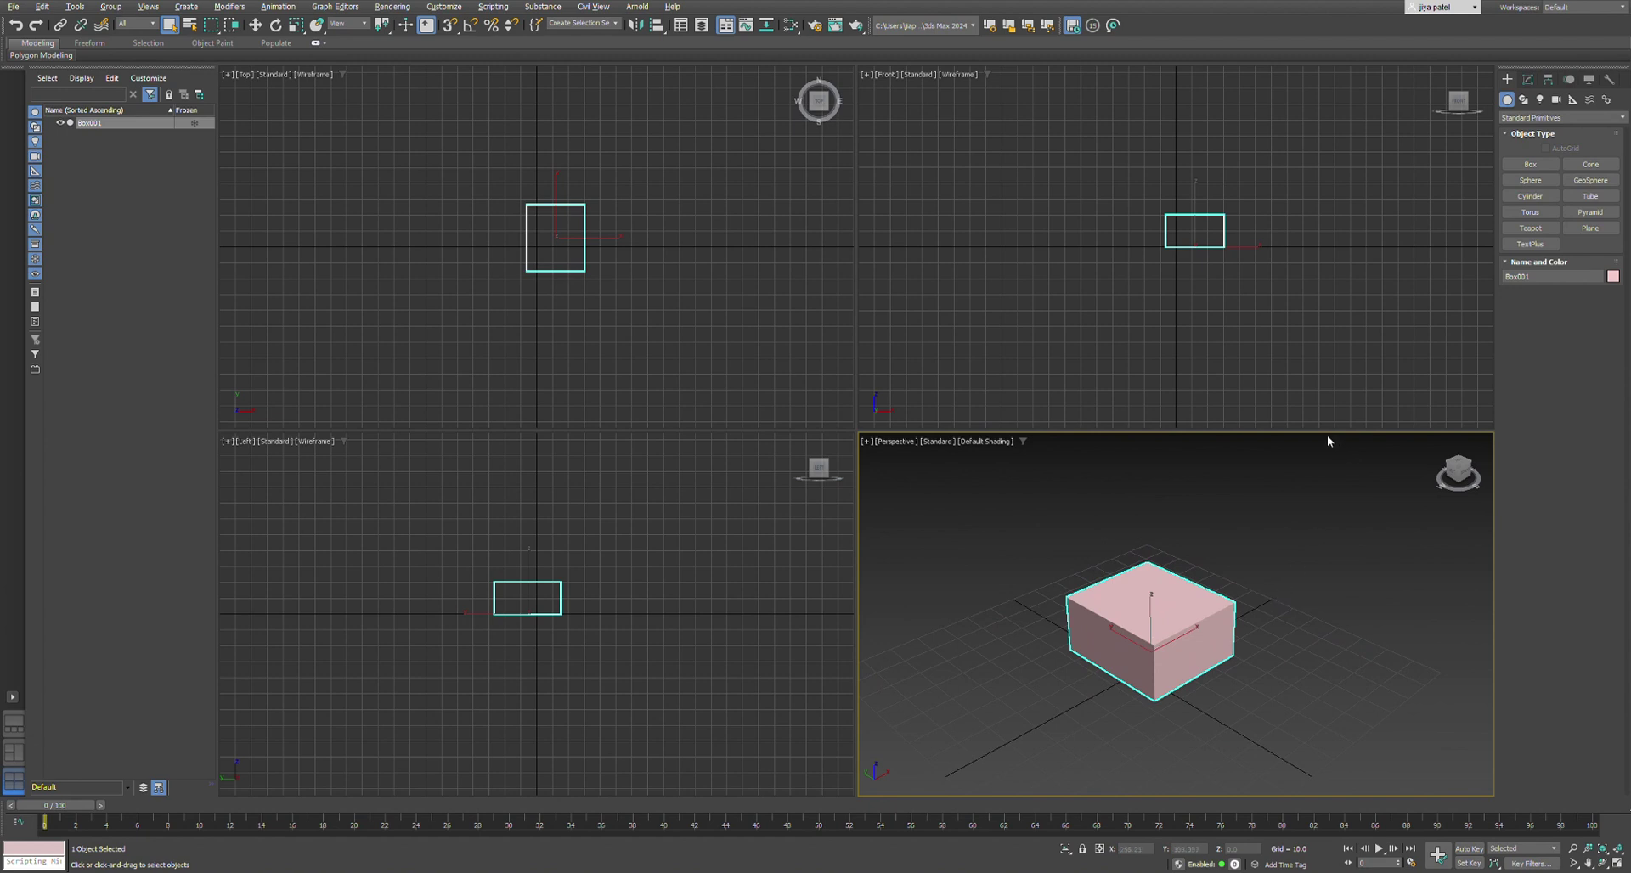
Step: Change the box's object color to red and deselect it
click(1589, 79)
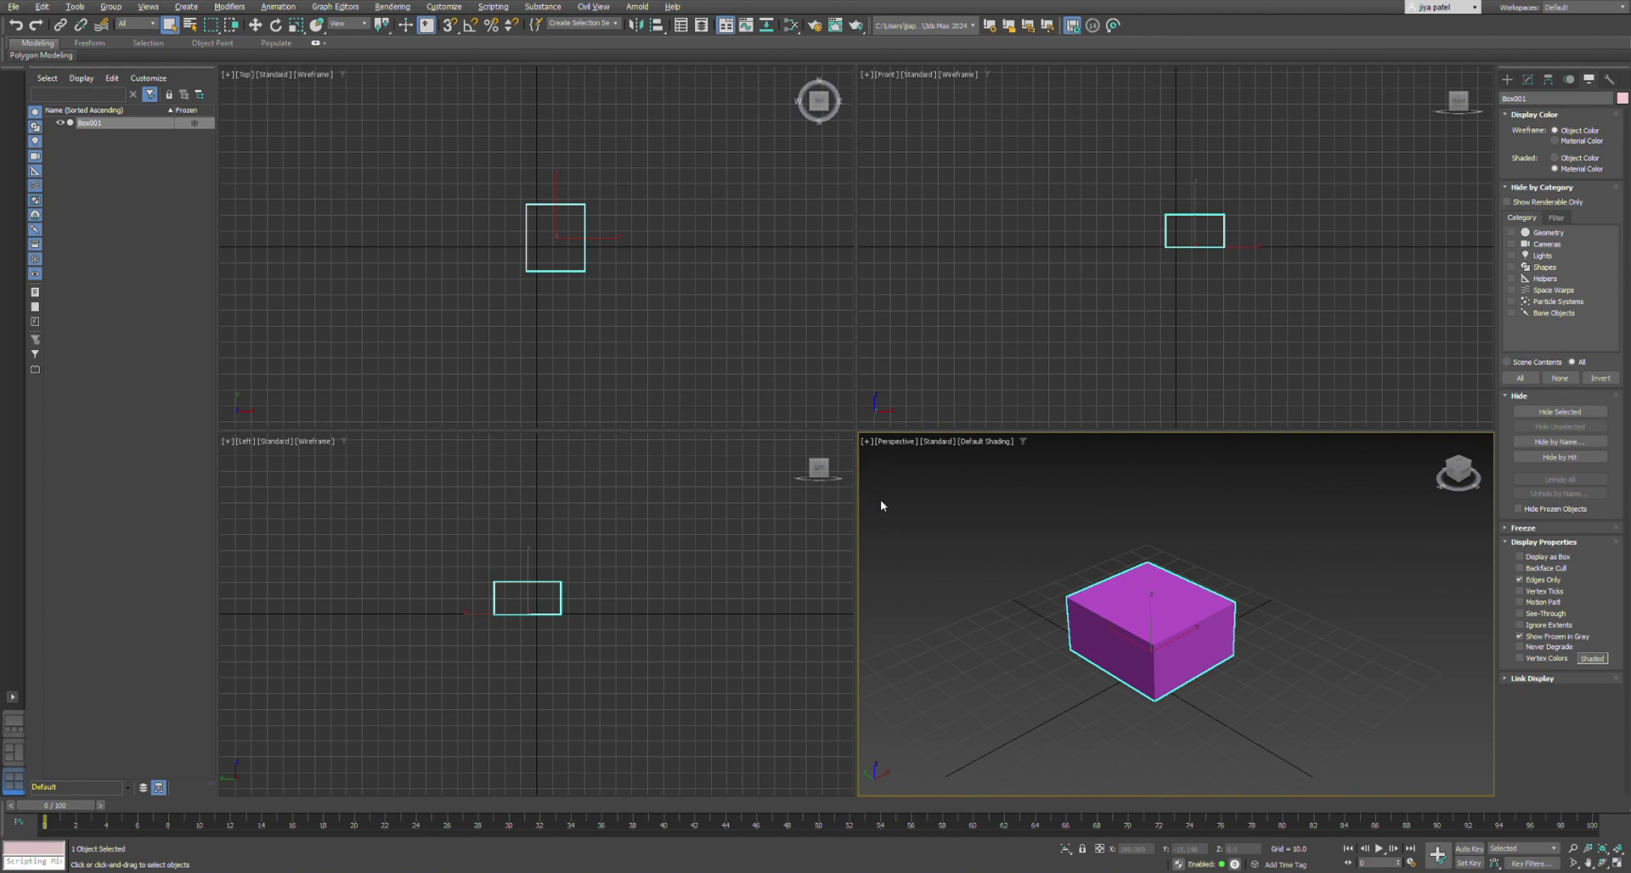
click(981, 512)
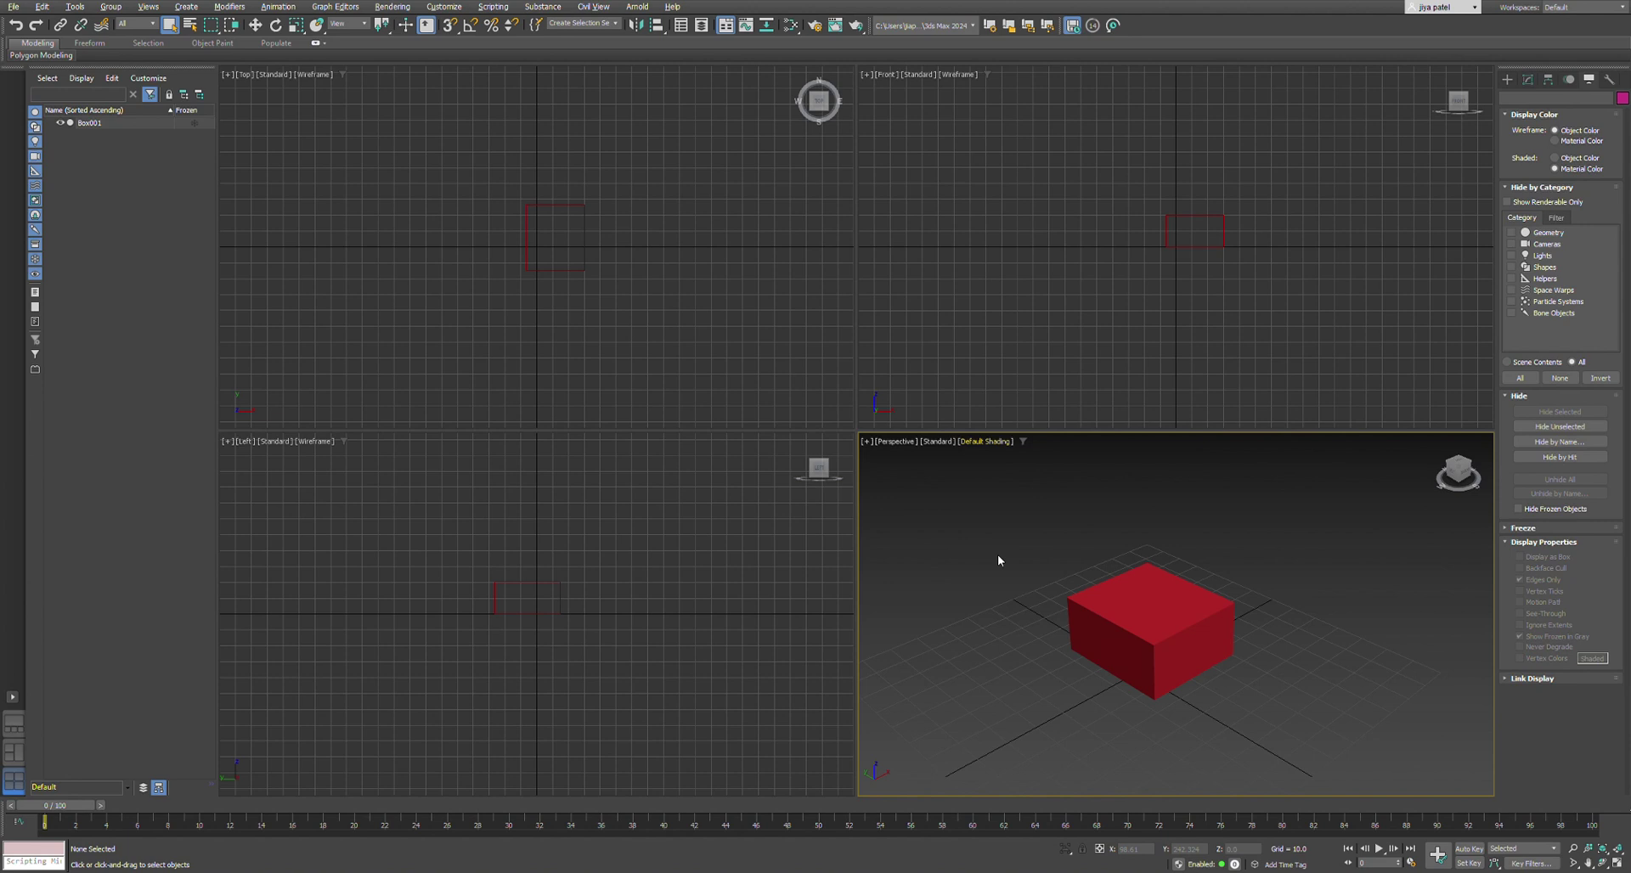
Step: Switch the Perspective viewport to wireframe display and back to default shading
key(F3)
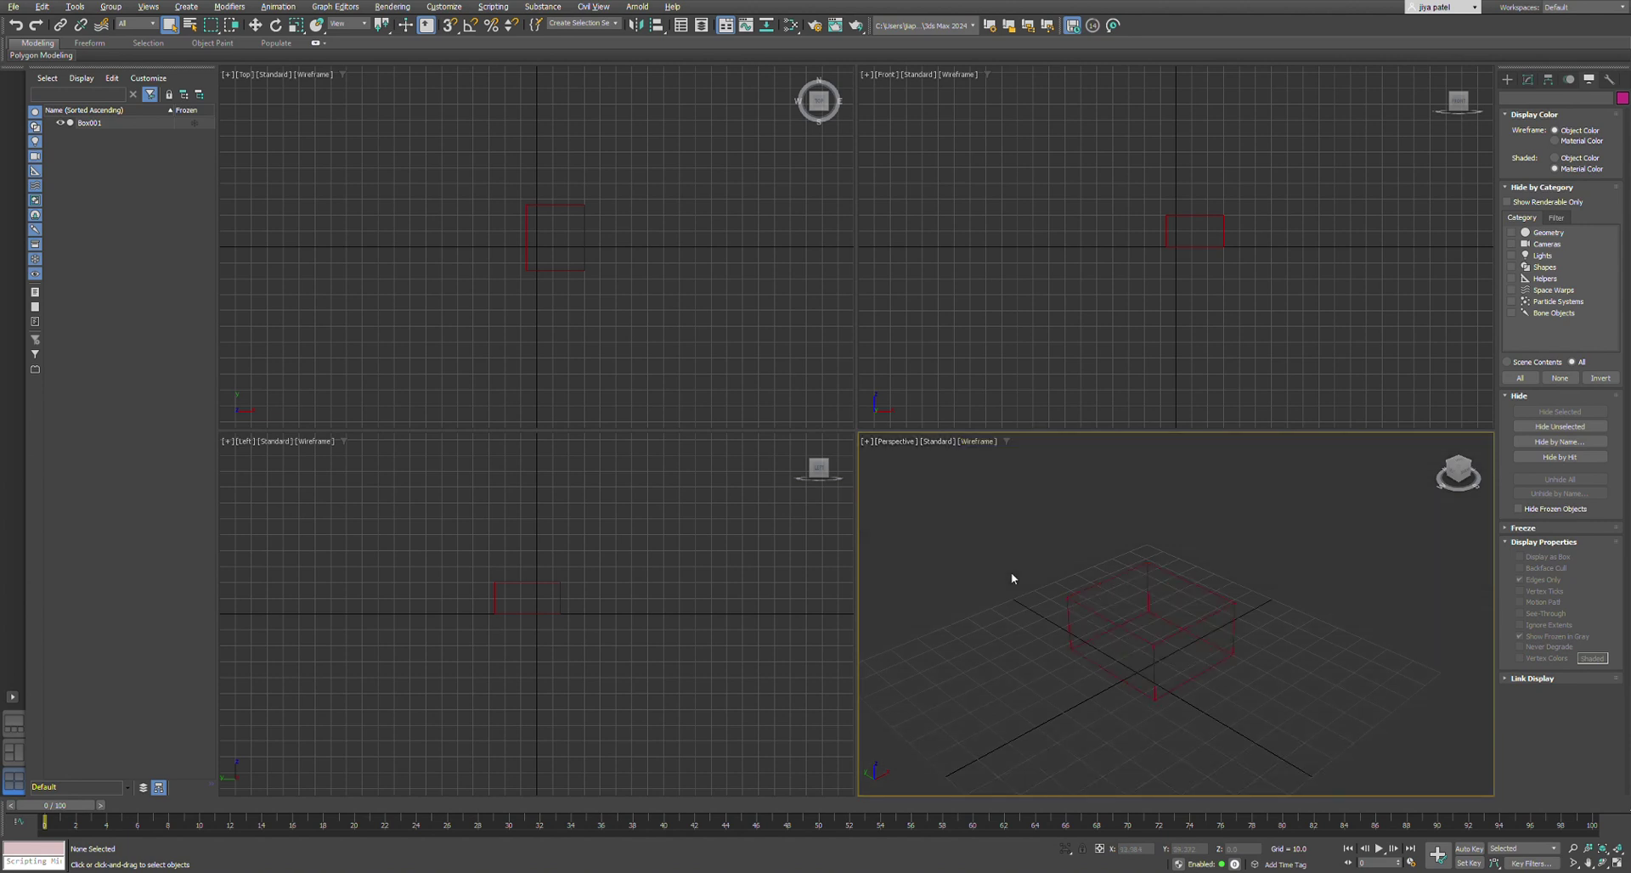
scroll(1207, 617, up, 1)
scroll(1207, 617, down, 1)
scroll(1070, 646, up, 1)
scroll(1182, 621, down, 2)
key(F3)
scroll(1113, 629, down, 2)
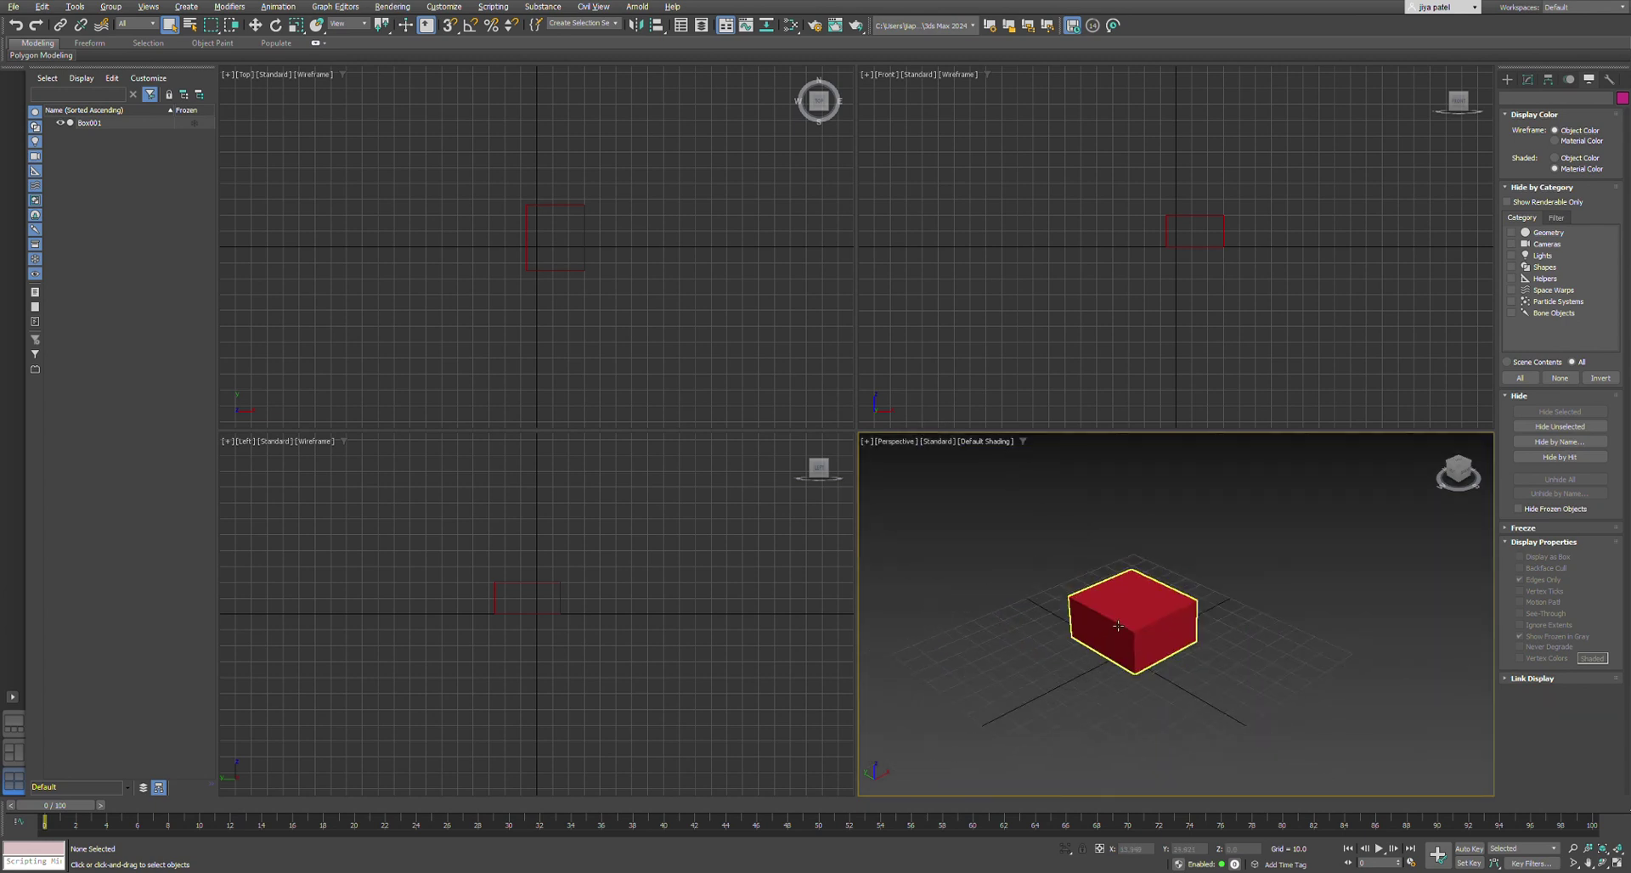
scroll(1118, 626, up, 4)
scroll(1118, 626, down, 4)
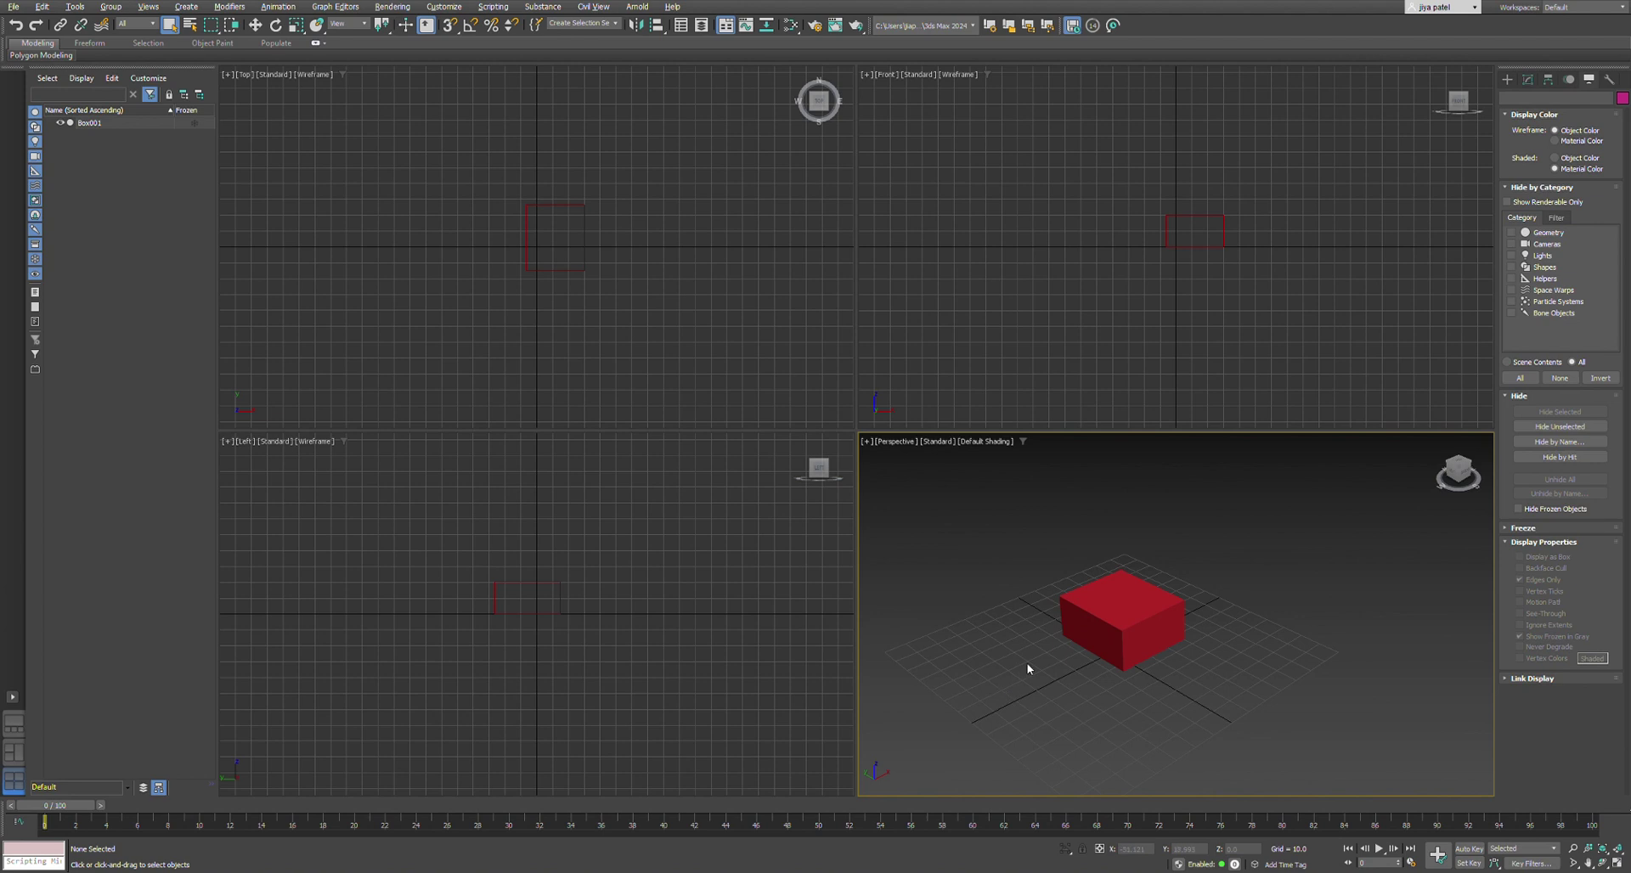
alt+middle_drag(1103, 661, 1119, 610)
scroll(1120, 587, up, 3)
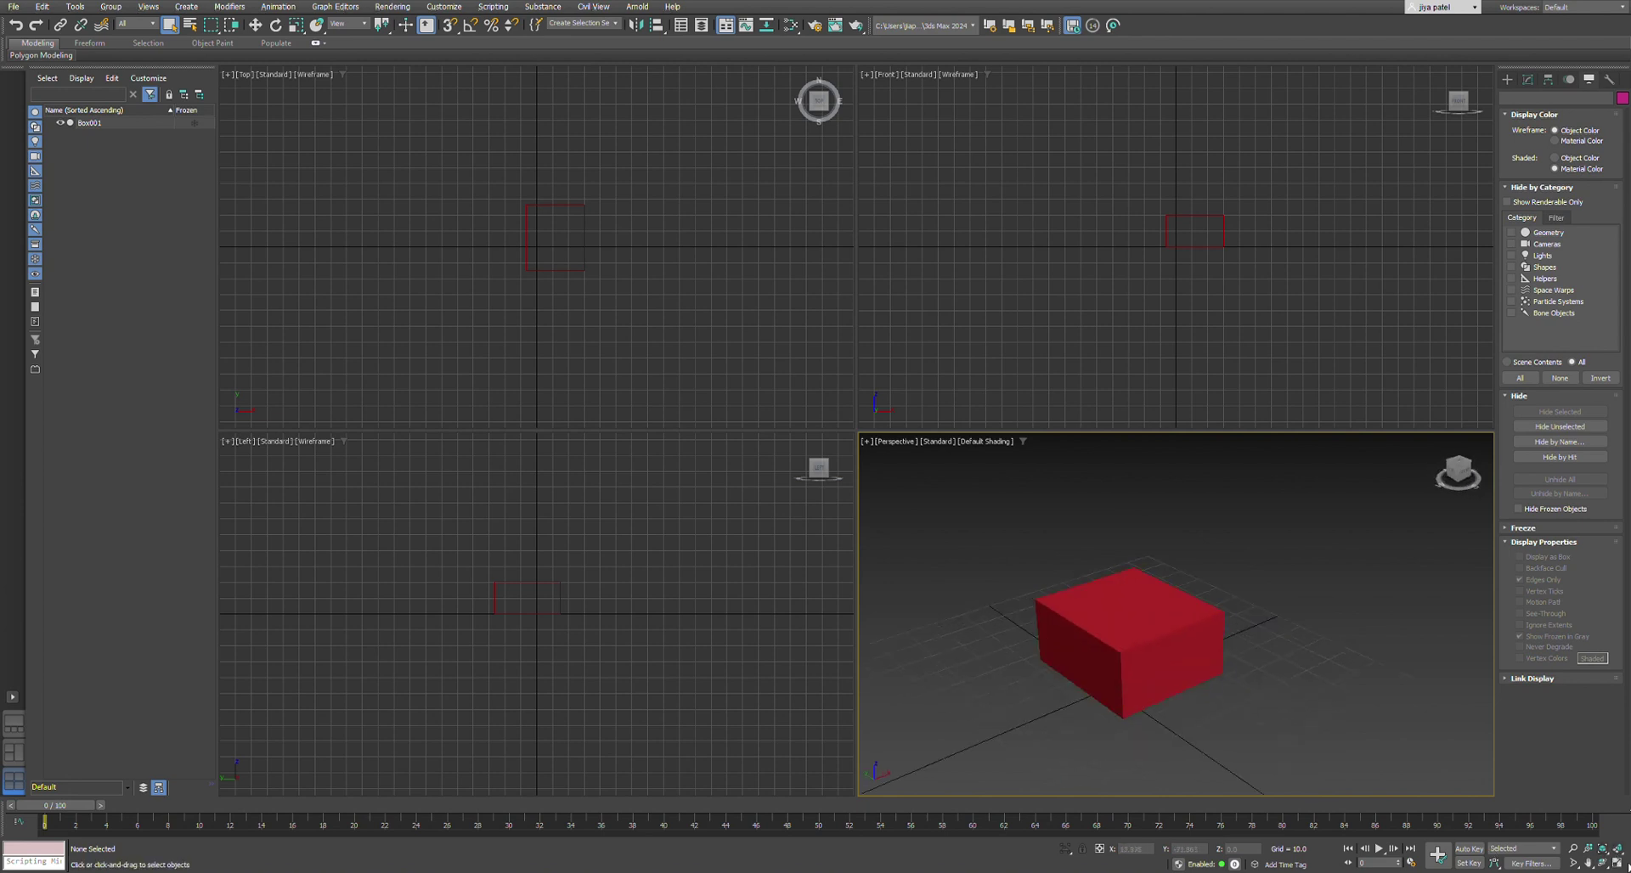
Step: Fit the box in the Perspective viewport, try the zoom tools and fit it in all four viewports
click(1602, 849)
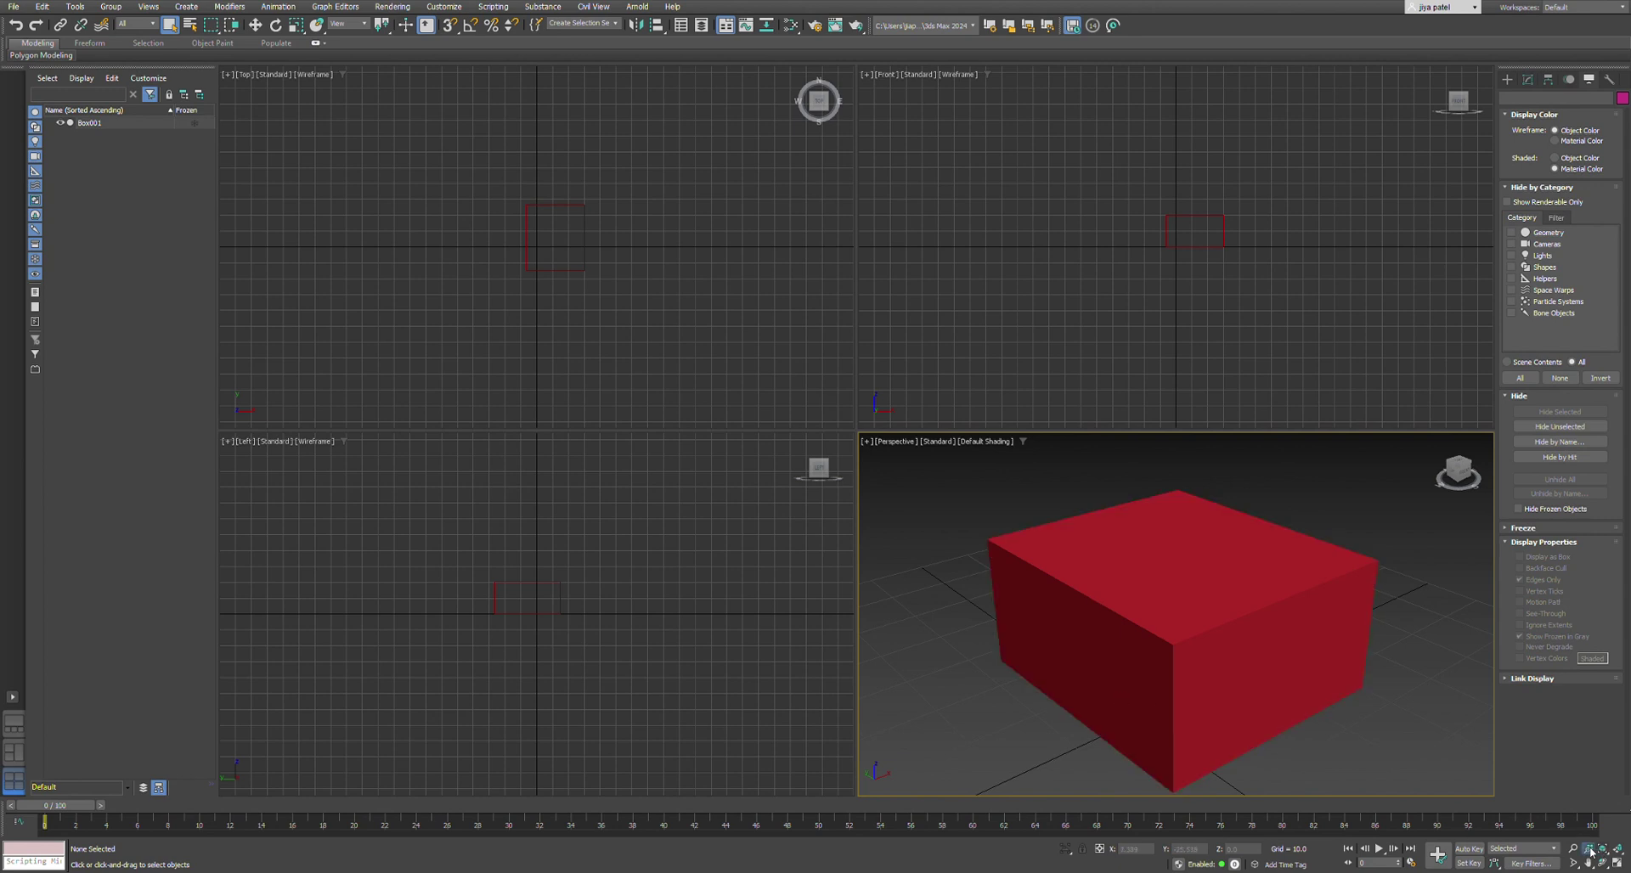
click(1588, 848)
scroll(1197, 674, down, 5)
drag(1199, 675, 1296, 718)
click(1573, 849)
click(1618, 851)
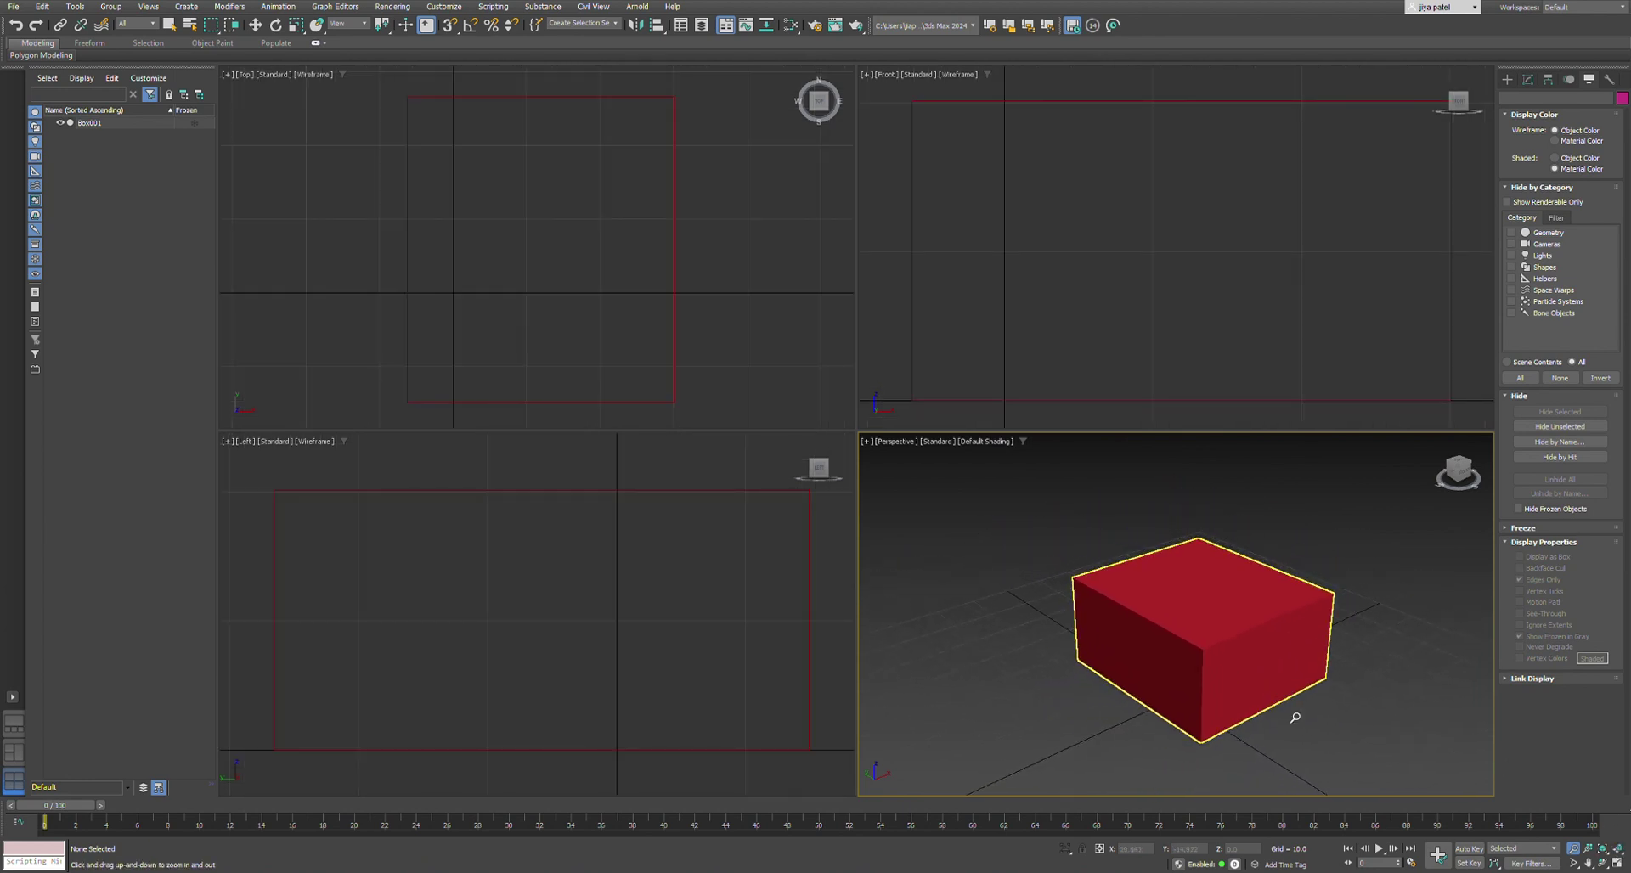
Step: Pan the Perspective viewport across the box and widen its field of view
click(1590, 864)
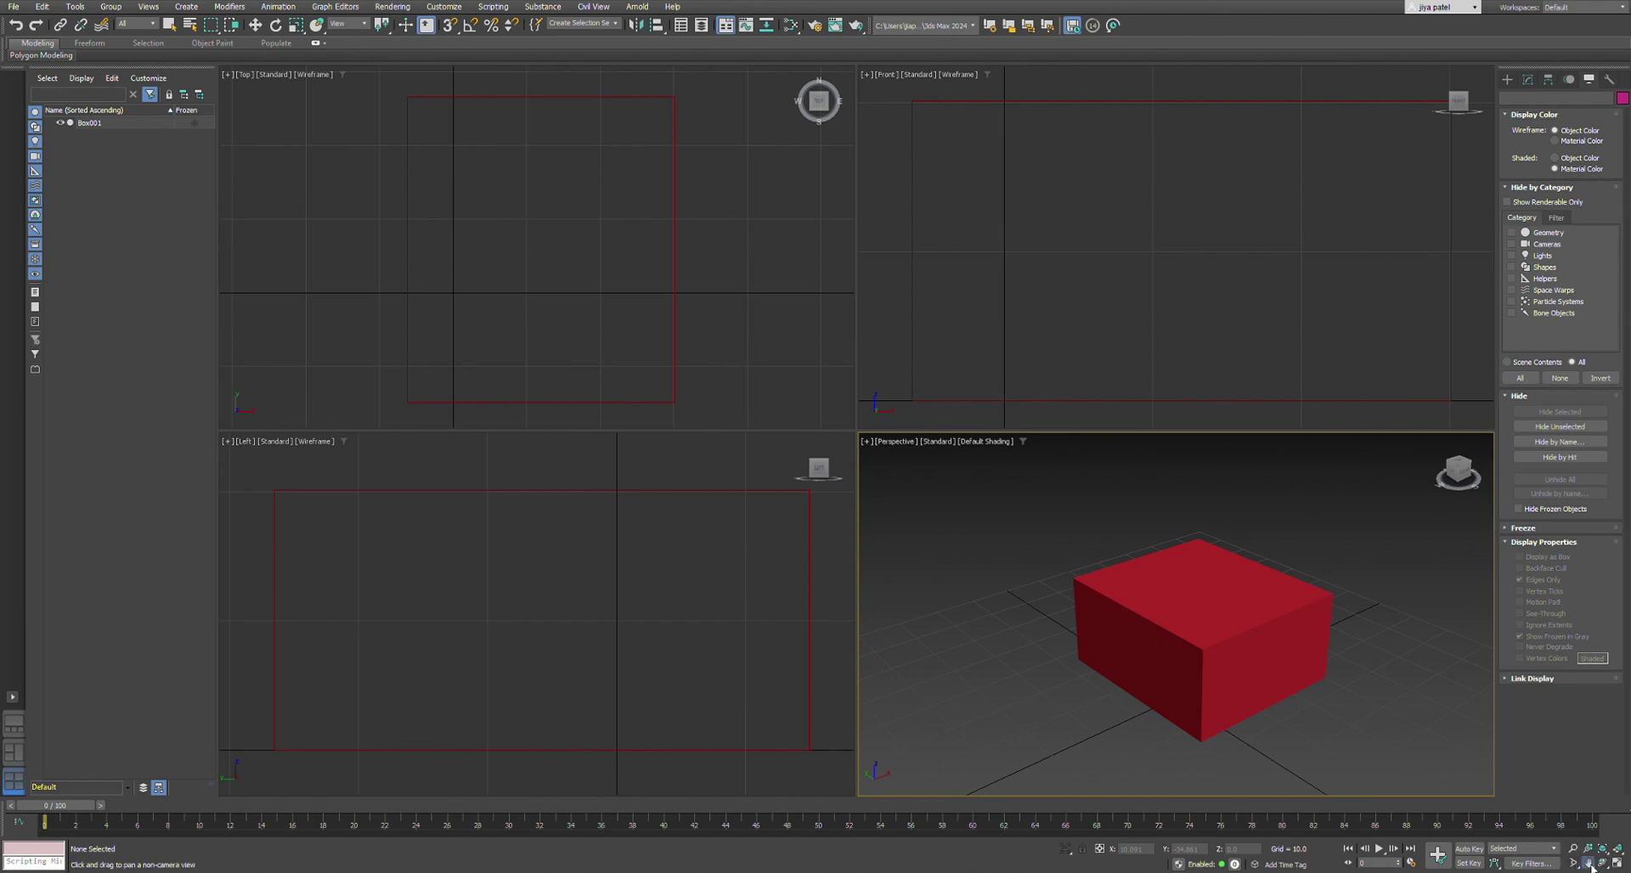
drag(1314, 698, 1267, 684)
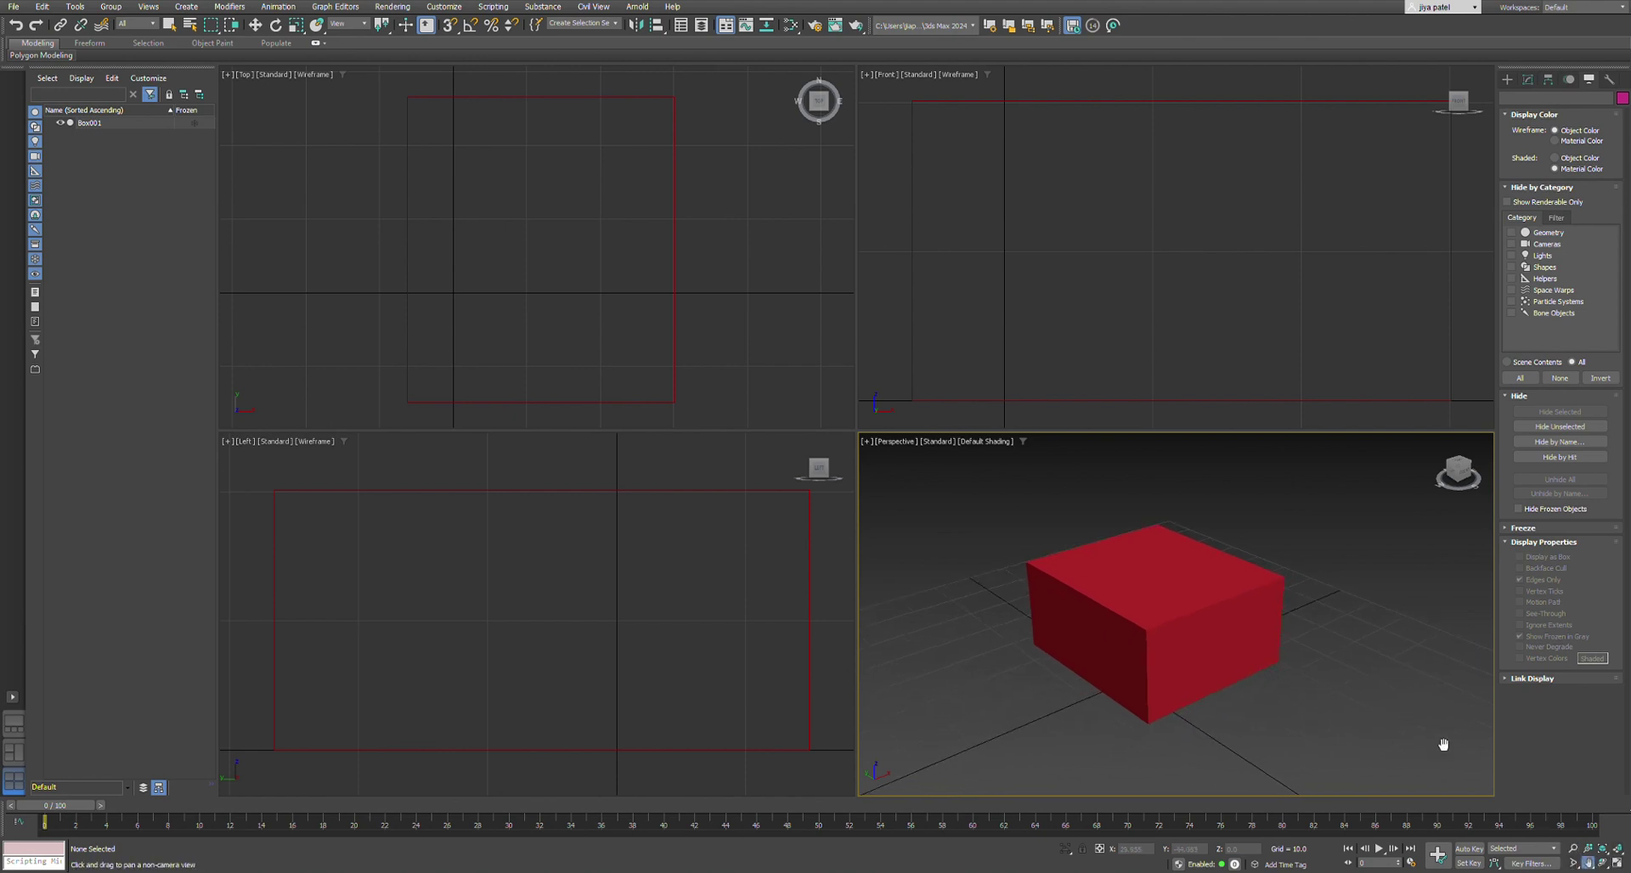
click(1571, 864)
drag(1046, 561, 1021, 588)
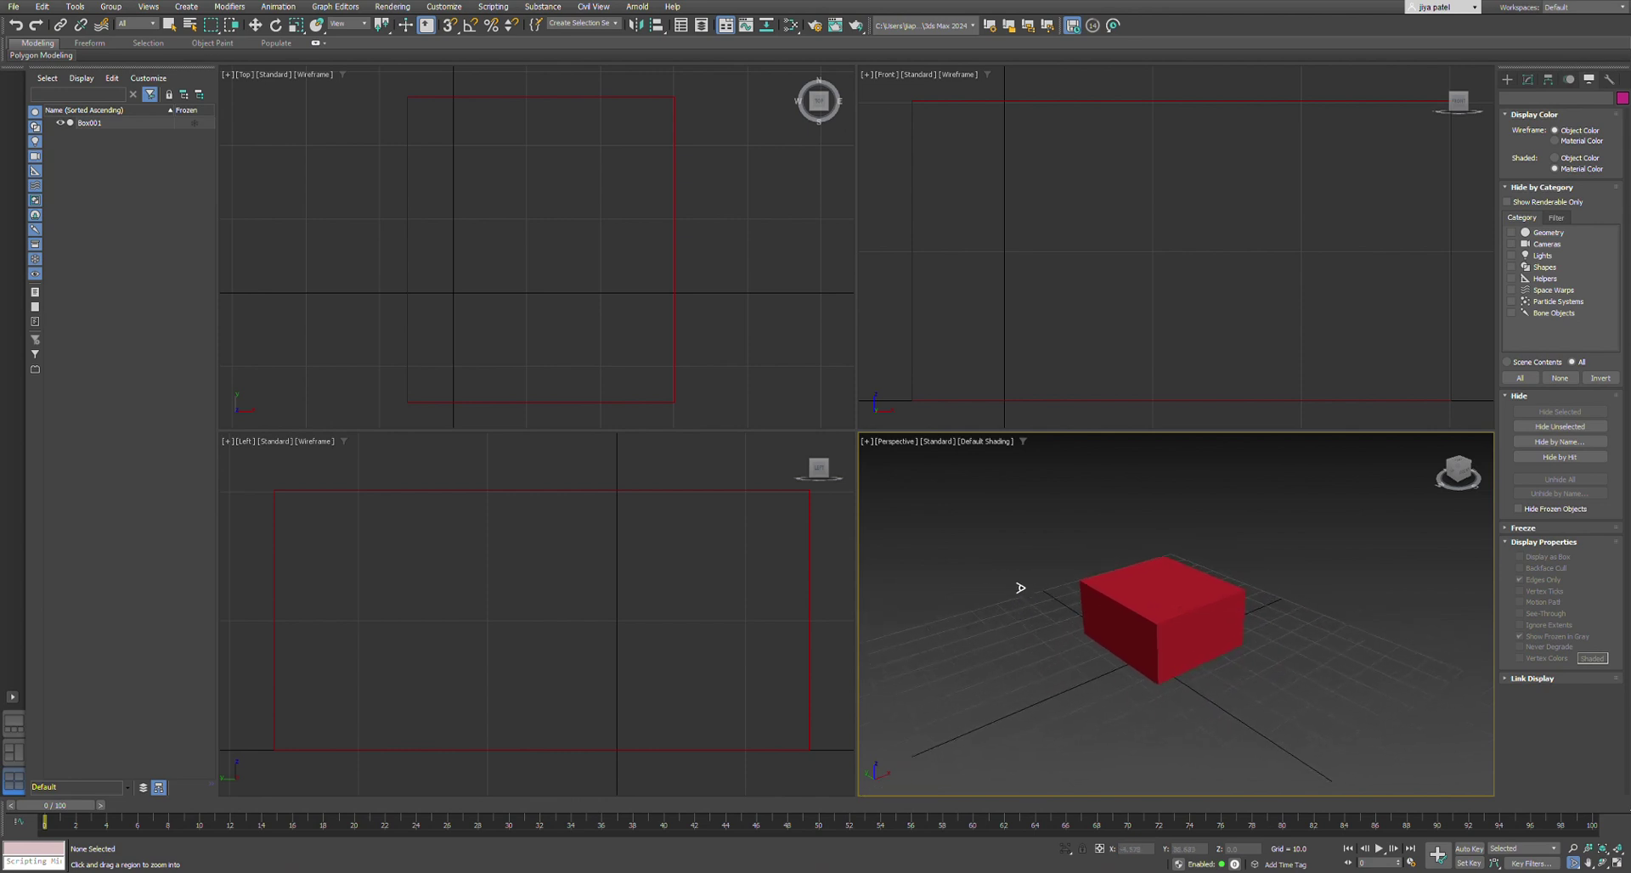
scroll(1177, 616, down, 5)
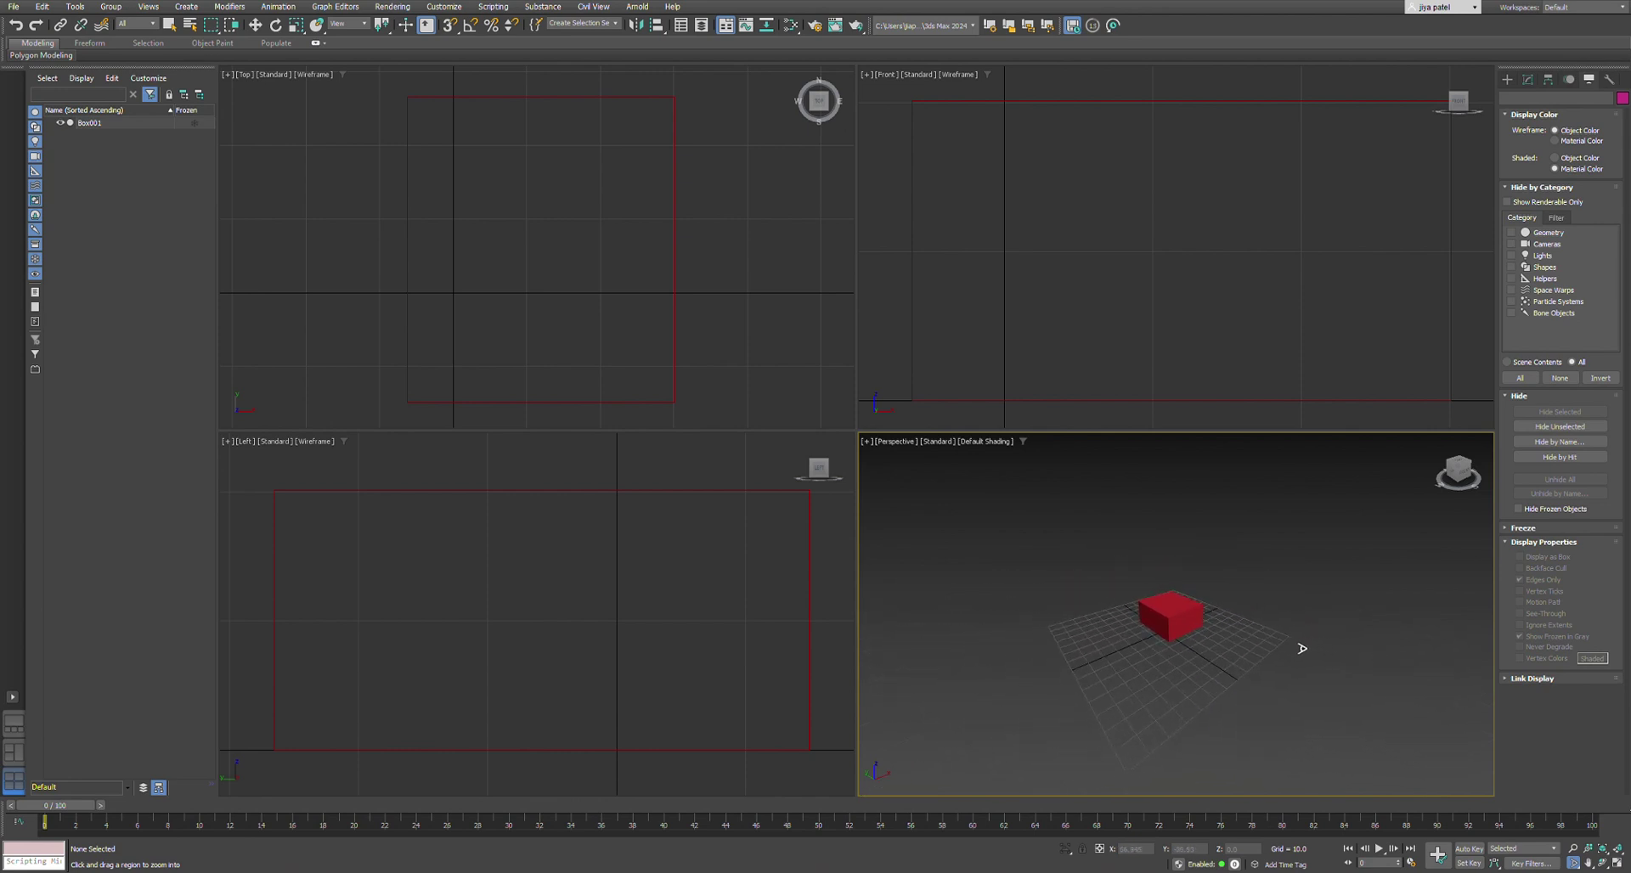
Step: Zoom and fit the box in the Perspective viewport, and practise orbiting and panning around it
scroll(1238, 575, up, 6)
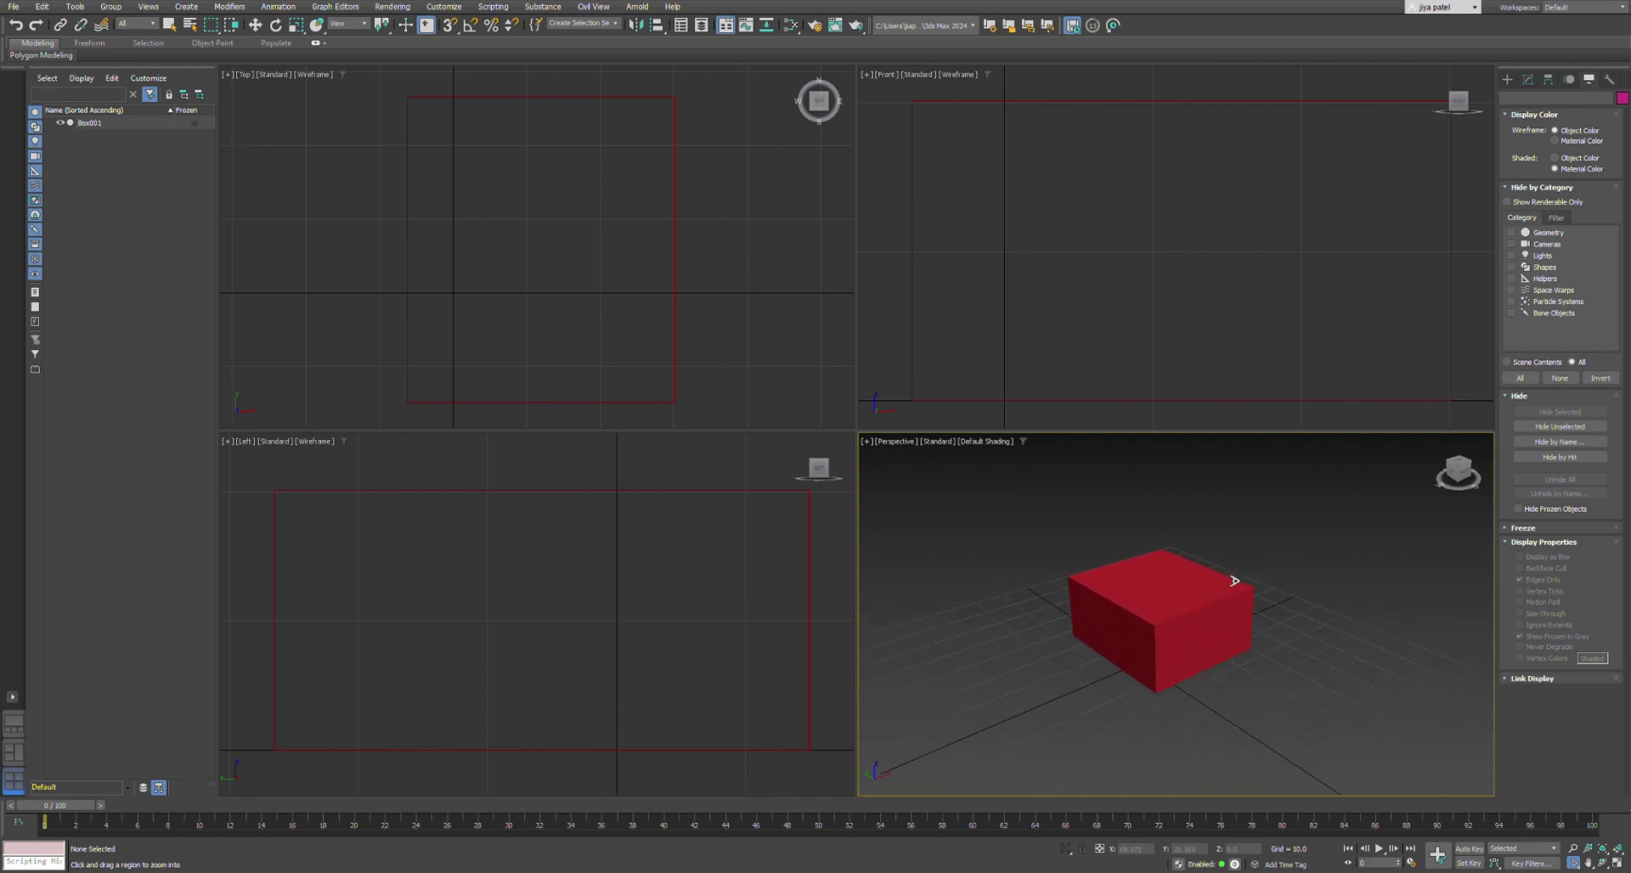
scroll(1150, 666, up, 3)
click(1602, 849)
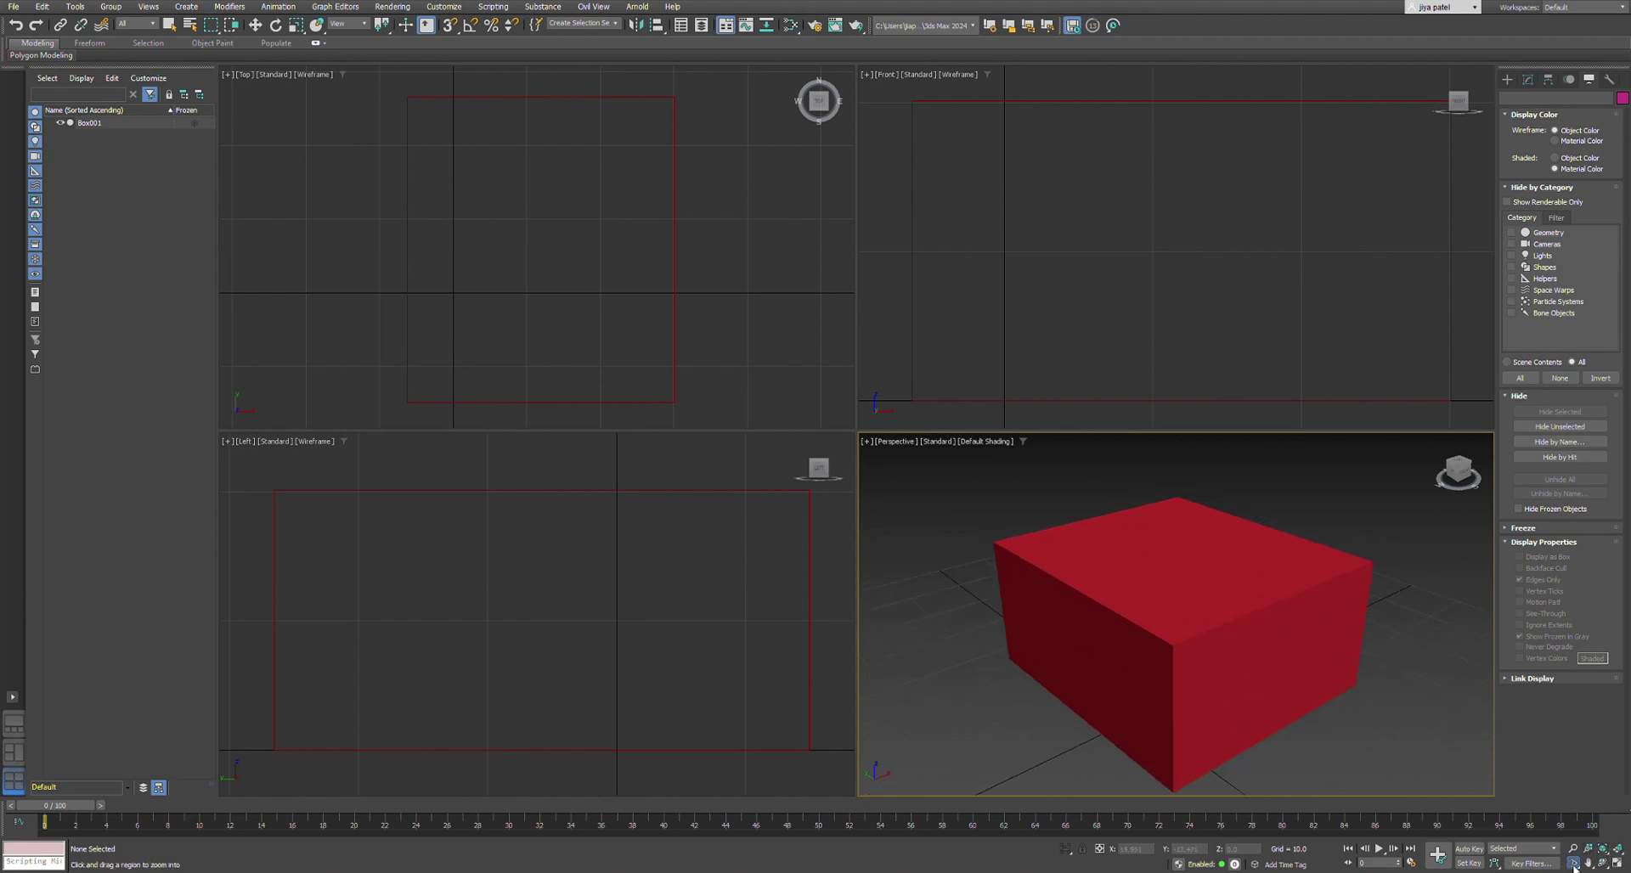
click(1602, 863)
mouse_move(1166, 680)
mouse_down()
mouse_move(1161, 644)
mouse_move(1215, 655)
mouse_move(1177, 654)
mouse_up()
mouse_move(1267, 710)
mouse_down()
mouse_move(1223, 731)
mouse_move(1246, 754)
mouse_move(1273, 697)
mouse_up()
drag(1236, 702, 1205, 713)
click(1588, 863)
scroll(1205, 714, down, 2)
right_click(1206, 714)
middle_drag(1205, 713, 1130, 710)
Step: Zoom out the Top and Left viewports and adjust the Perspective zoom around the box
scroll(1129, 710, down, 2)
scroll(618, 301, down, 4)
scroll(619, 306, down, 5)
scroll(624, 309, up, 5)
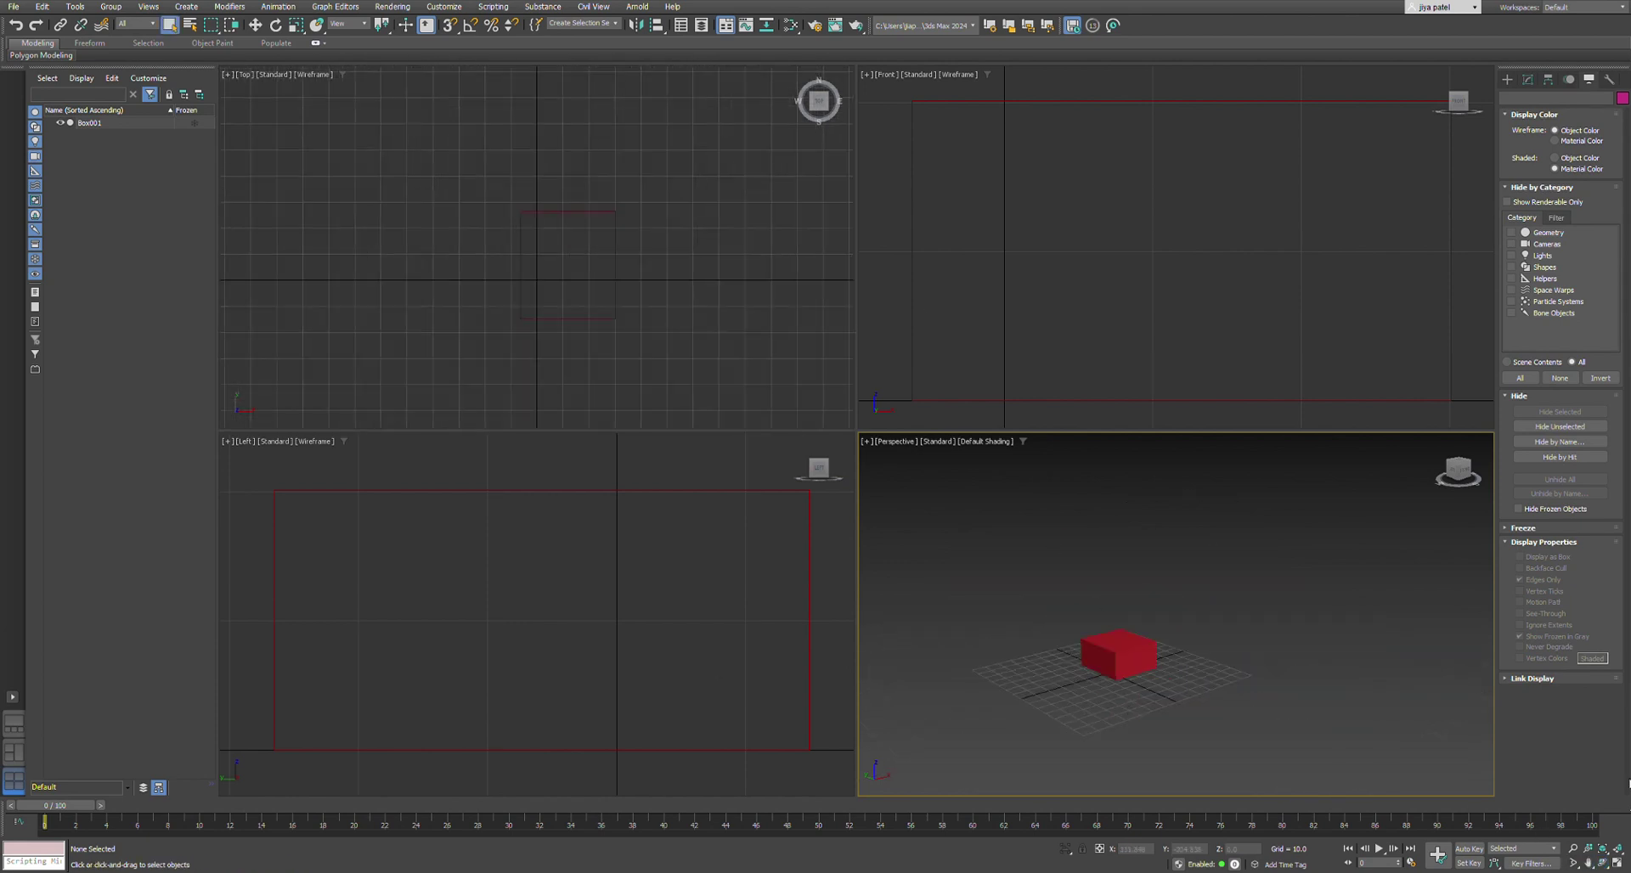
scroll(595, 648, down, 12)
scroll(459, 711, up, 5)
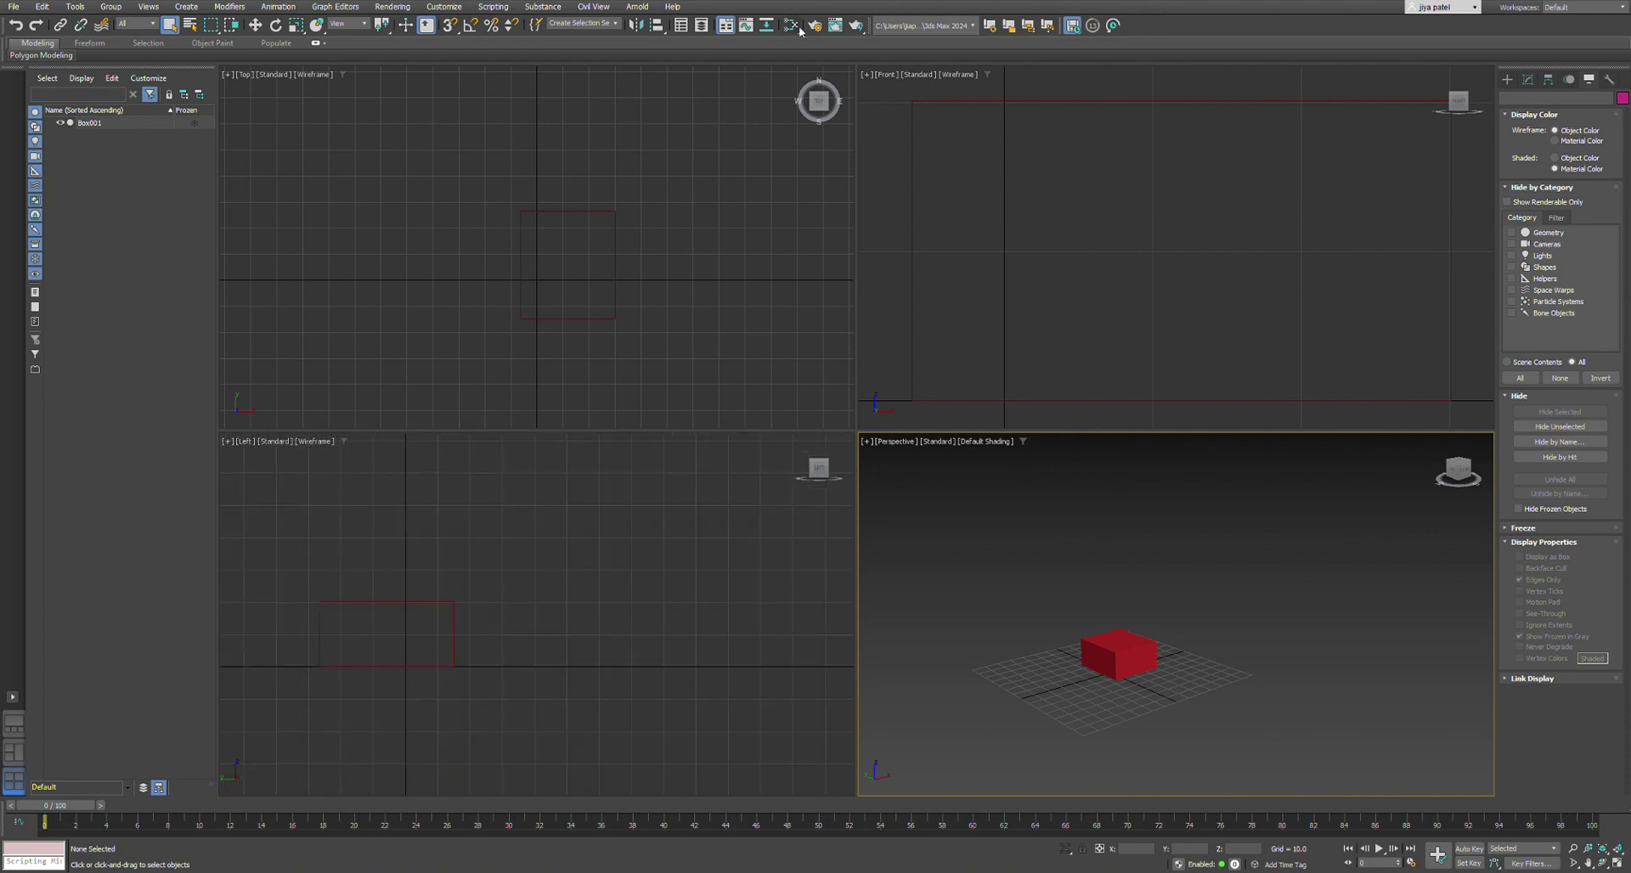
scroll(1113, 653, up, 4)
scroll(1117, 652, down, 3)
scroll(1123, 651, up, 2)
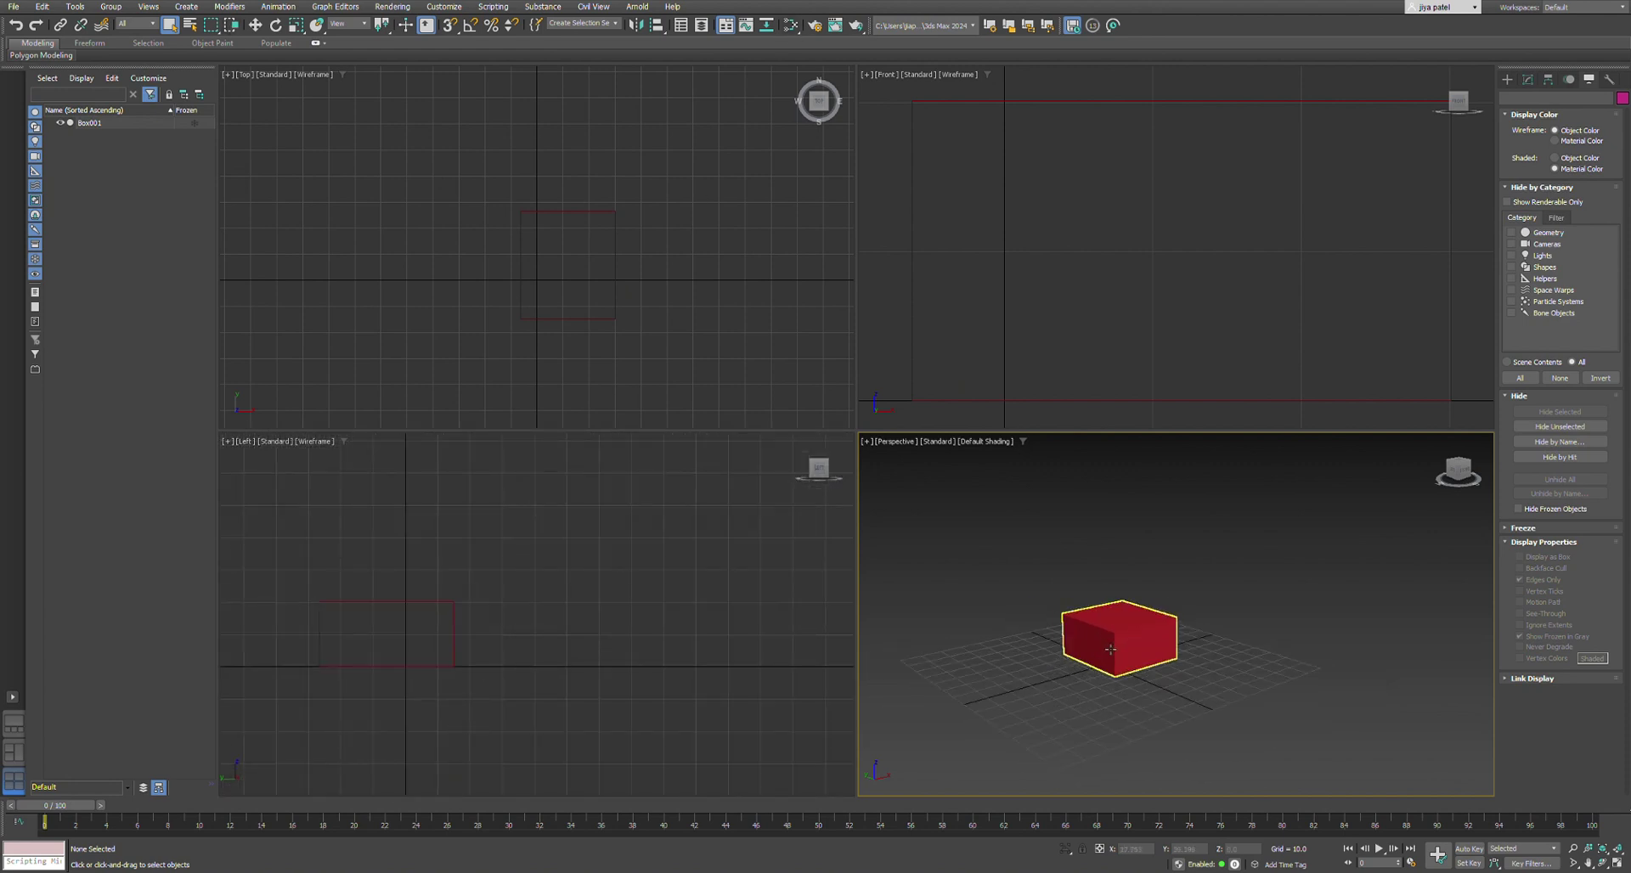
scroll(1123, 651, up, 2)
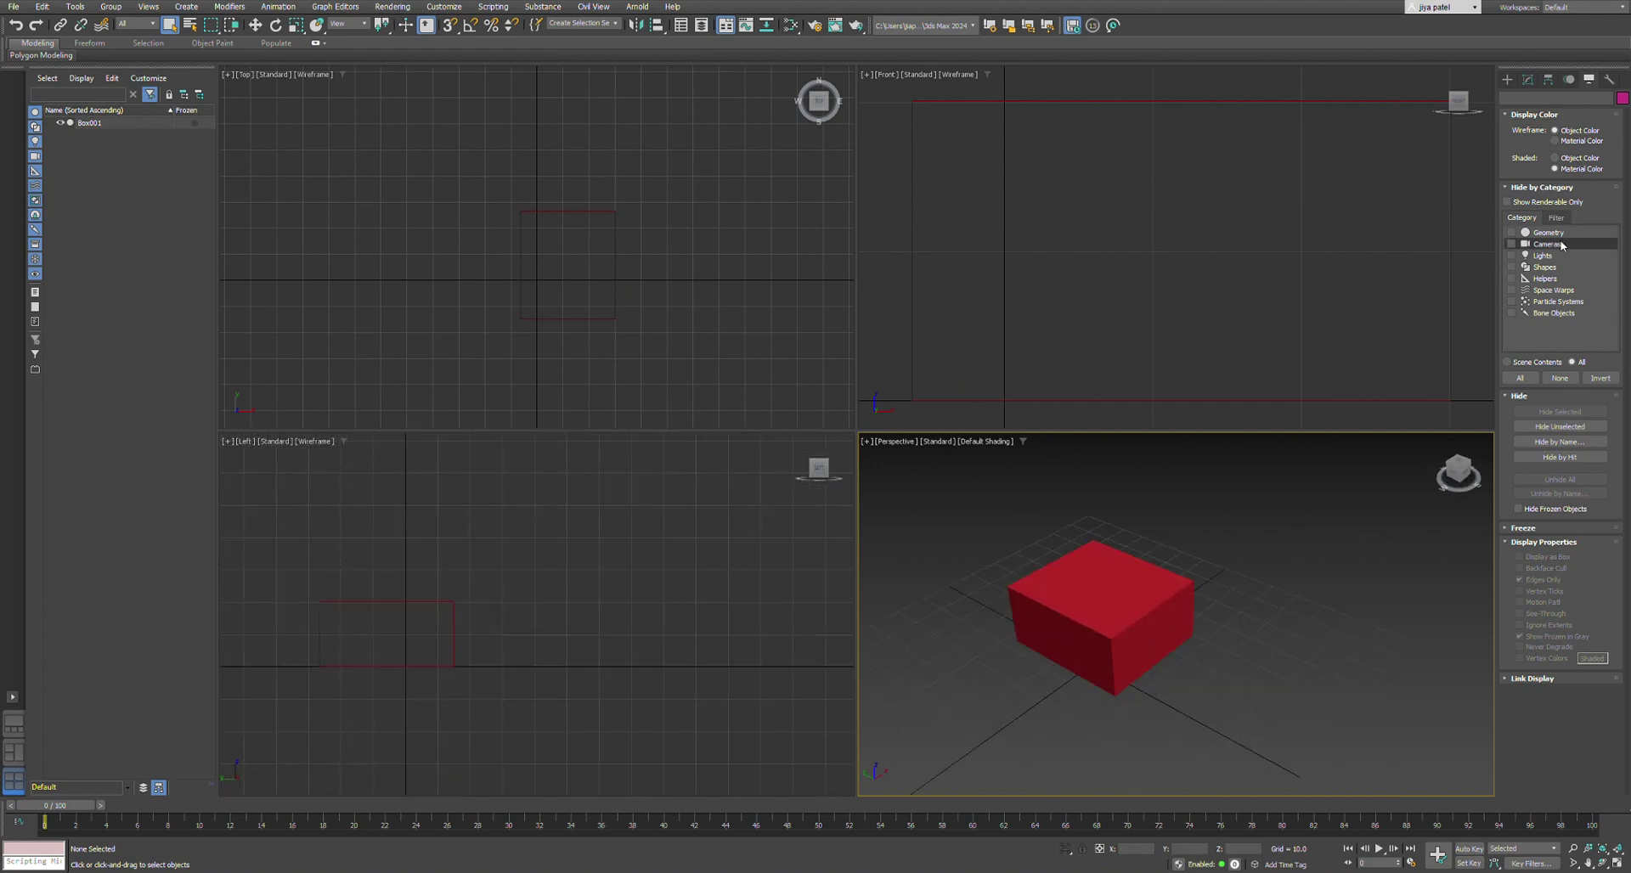
Step: Look through the modify and hierarchy settings, and create a pointed cone beside the box in the Perspective viewport
click(1528, 79)
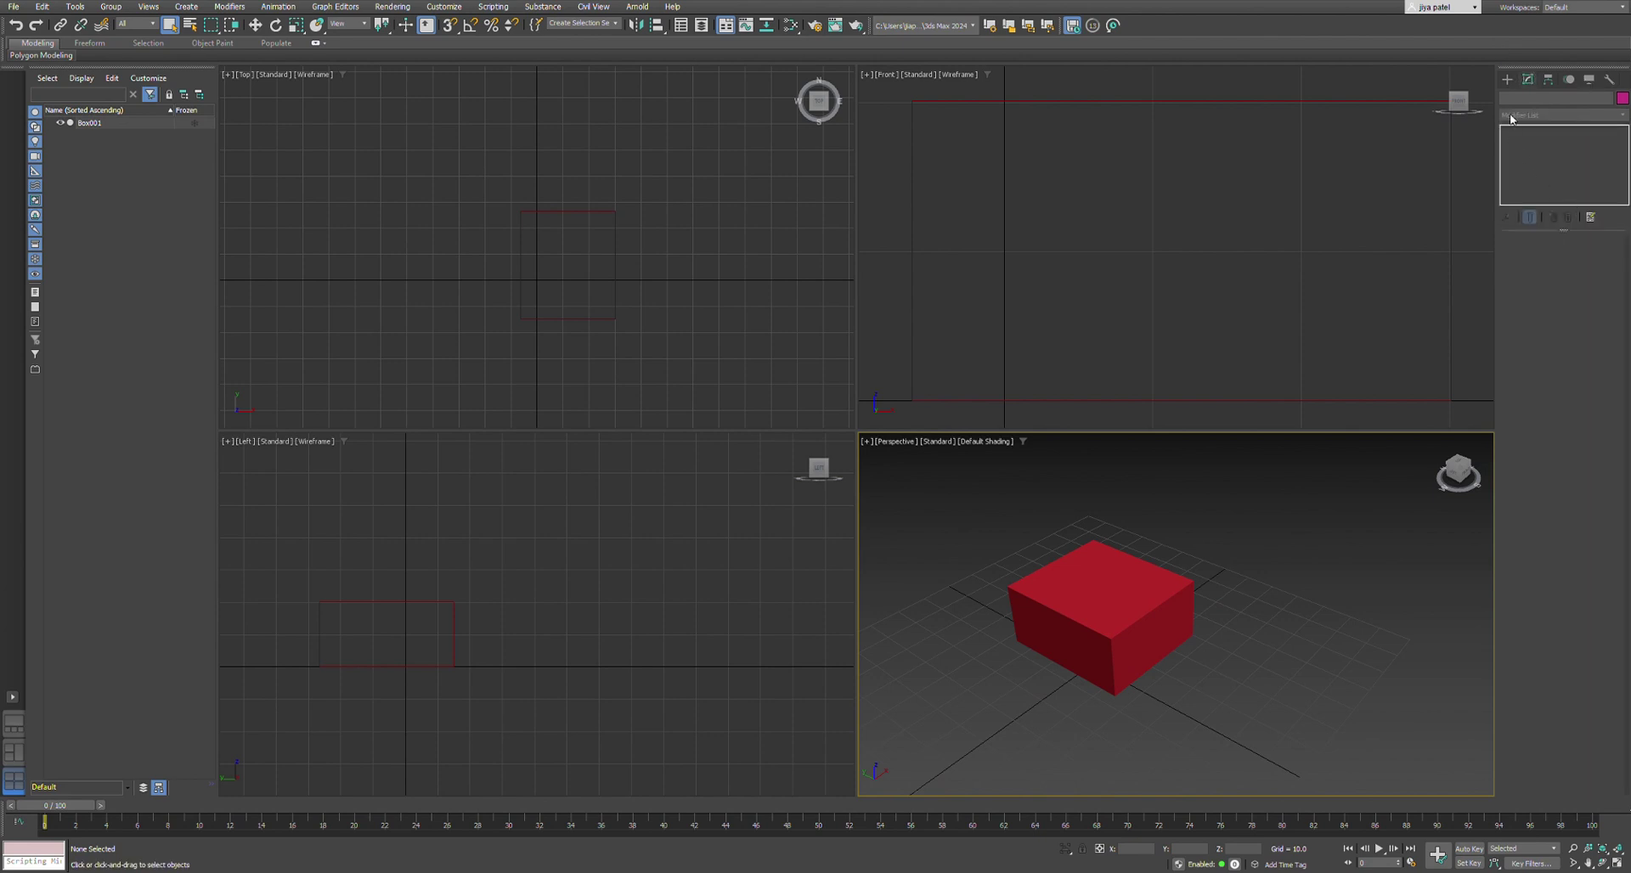
click(1548, 77)
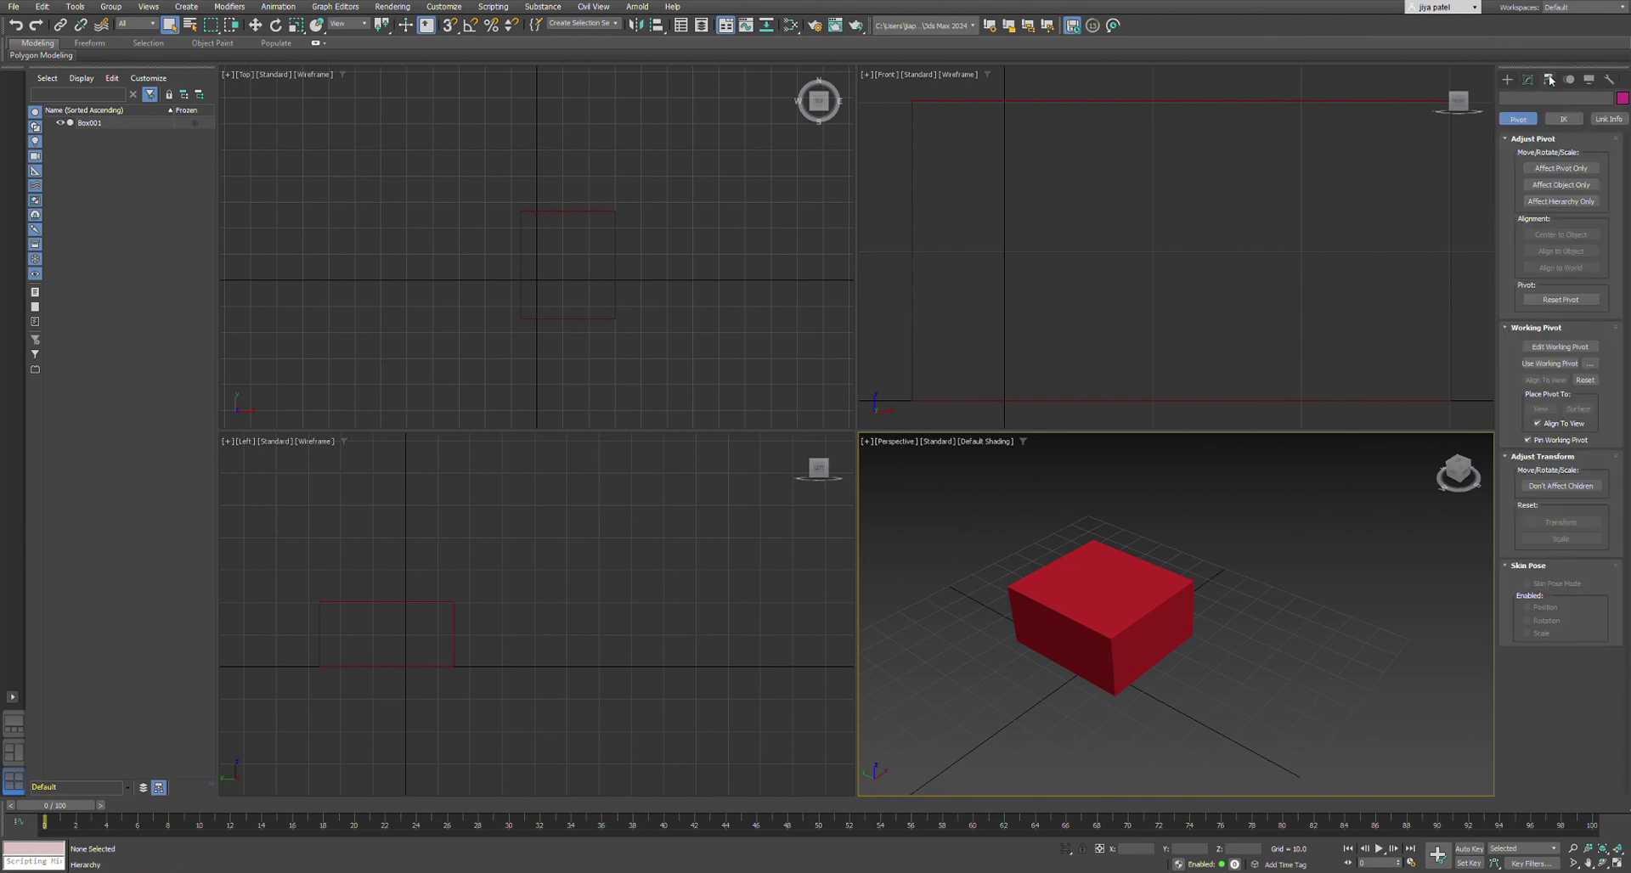
click(1508, 79)
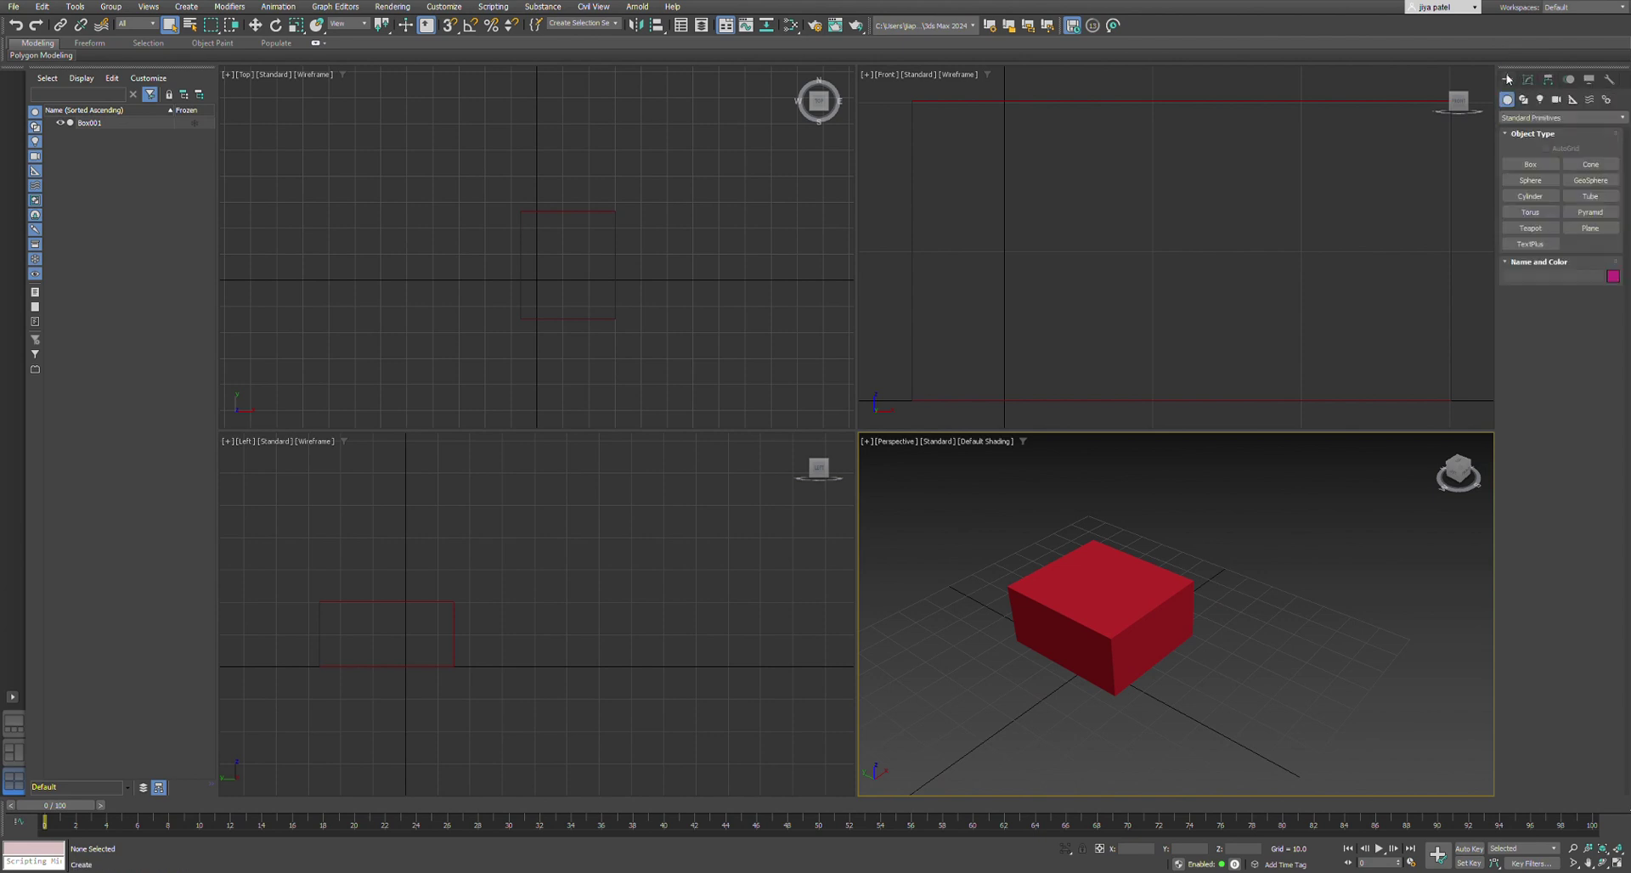
click(1590, 164)
drag(1220, 608, 1266, 633)
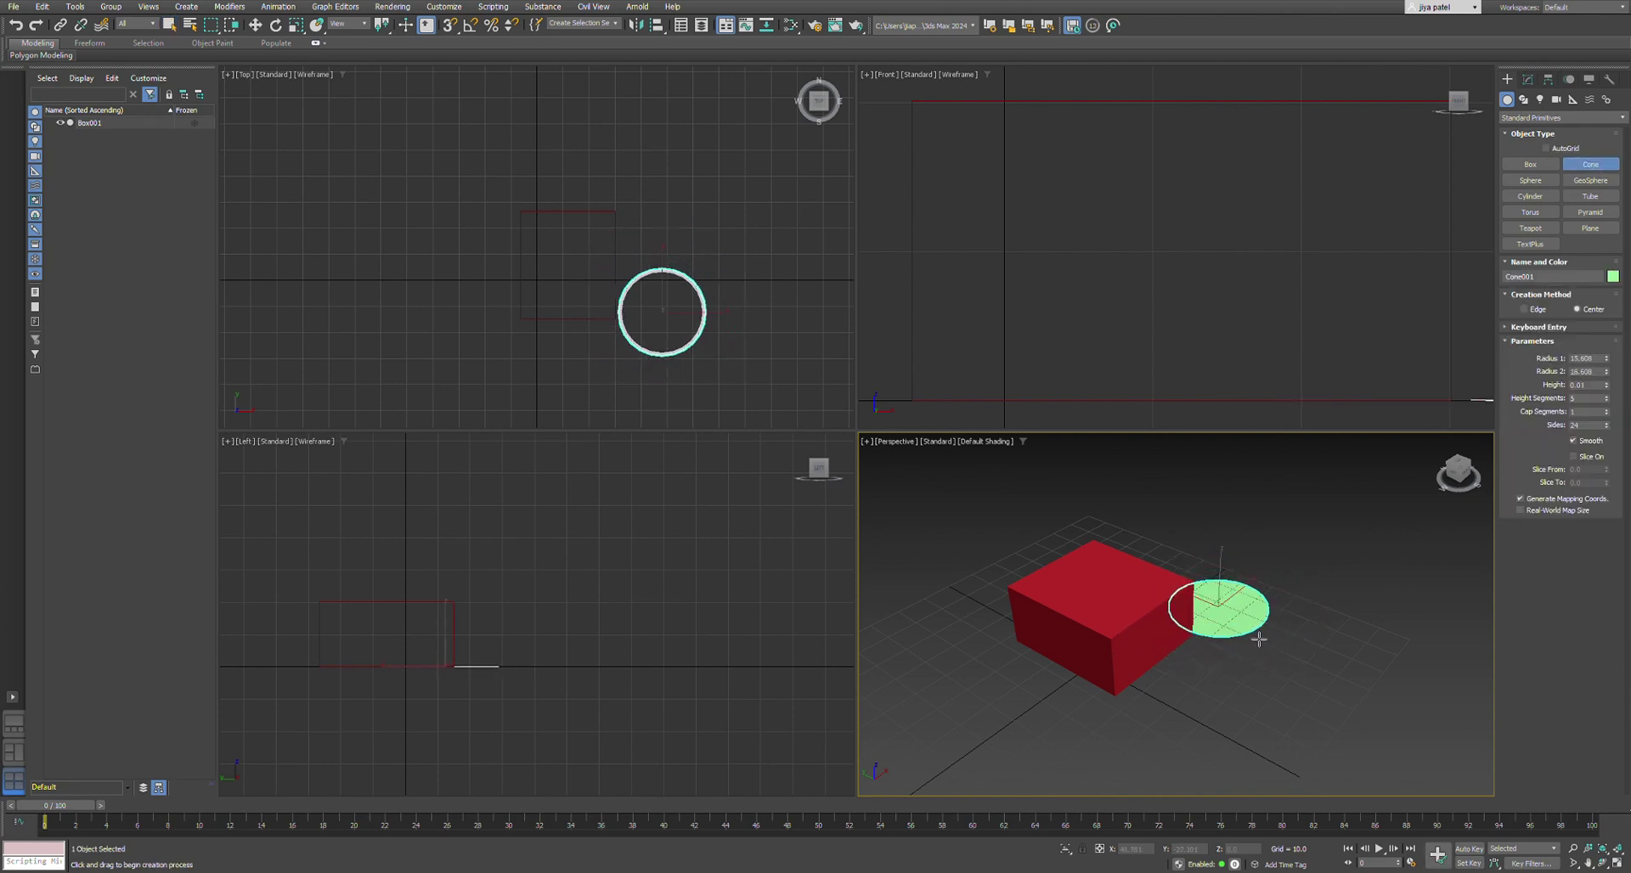
click(1308, 612)
Step: Create a sphere overlapping the box's front corner in the Perspective viewport and leave the creation tool
click(1530, 181)
drag(1134, 652, 1181, 701)
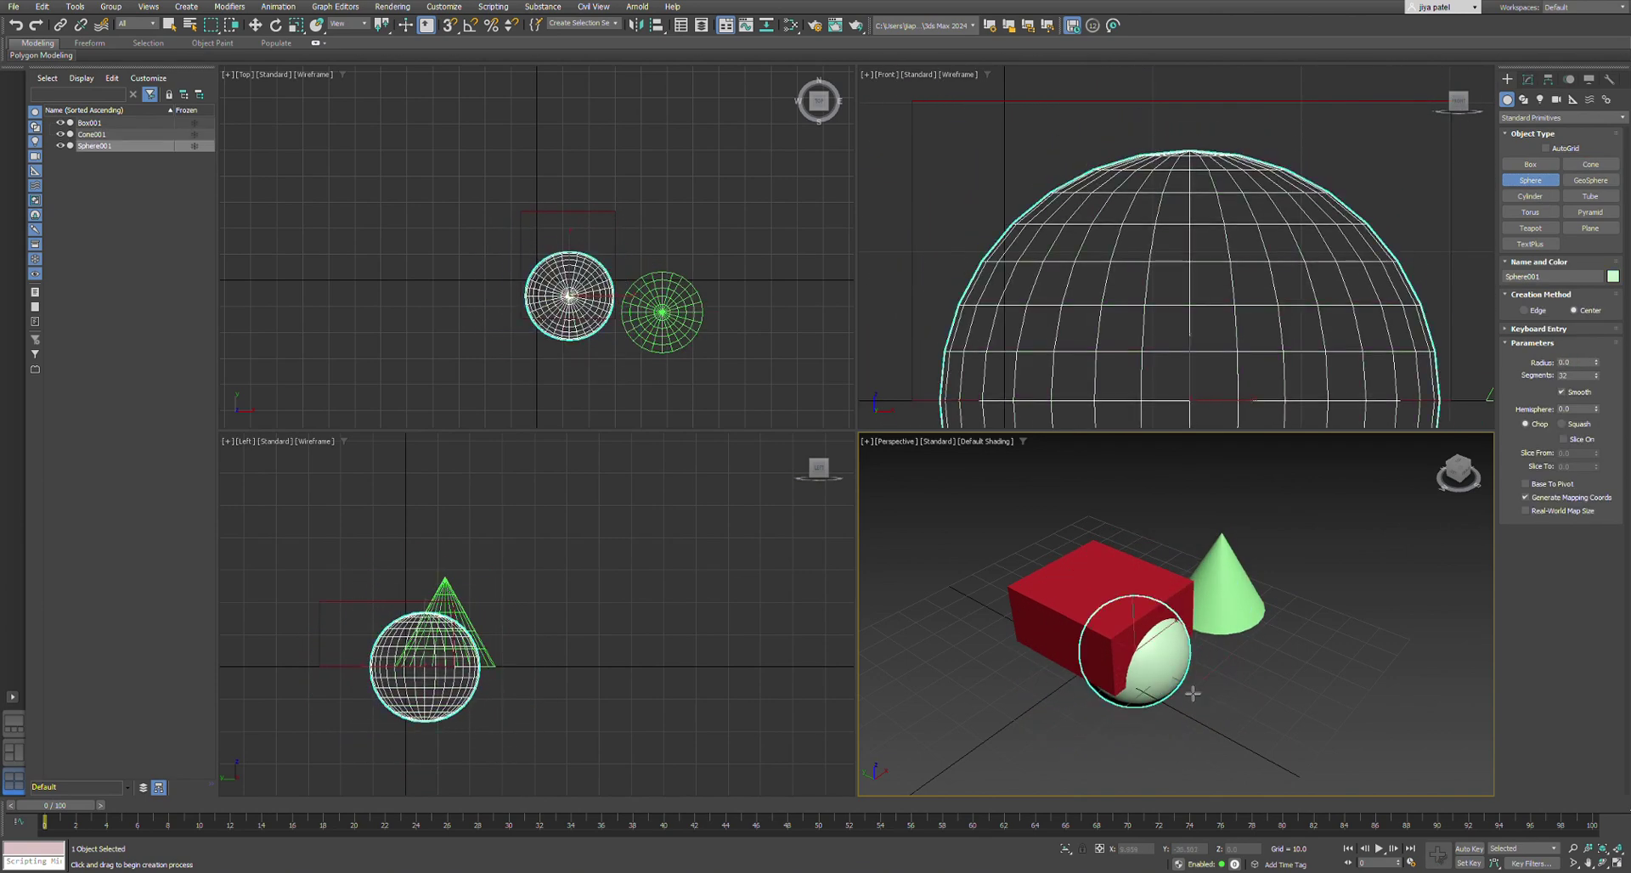
scroll(1270, 643, up, 2)
scroll(1215, 654, down, 2)
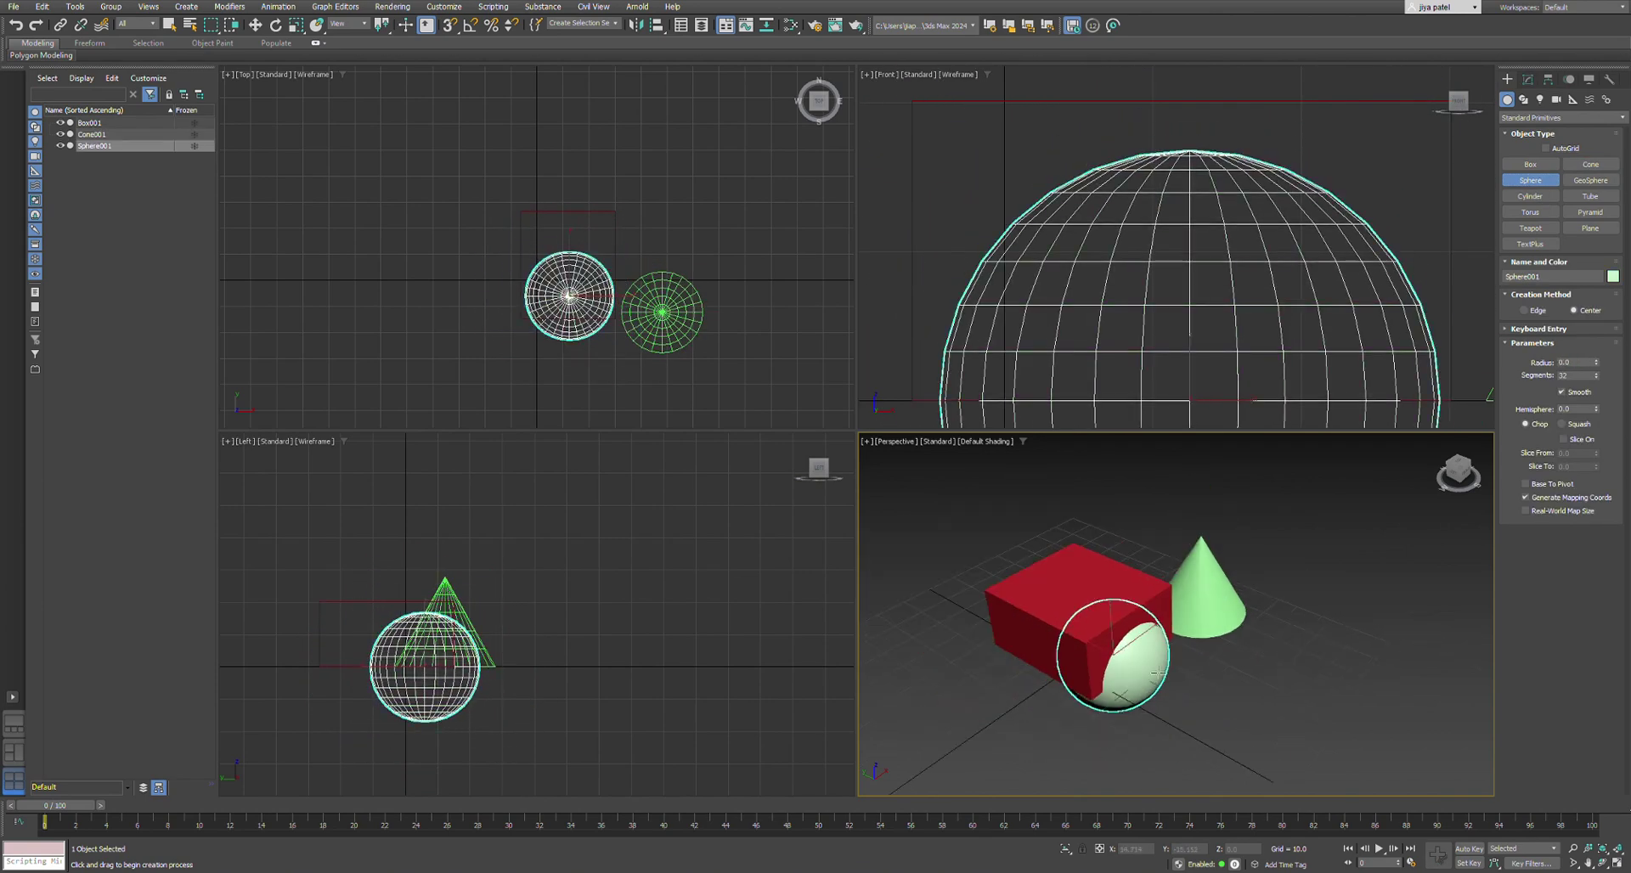
scroll(1215, 654, up, 2)
right_click(1373, 659)
scroll(1364, 658, down, 2)
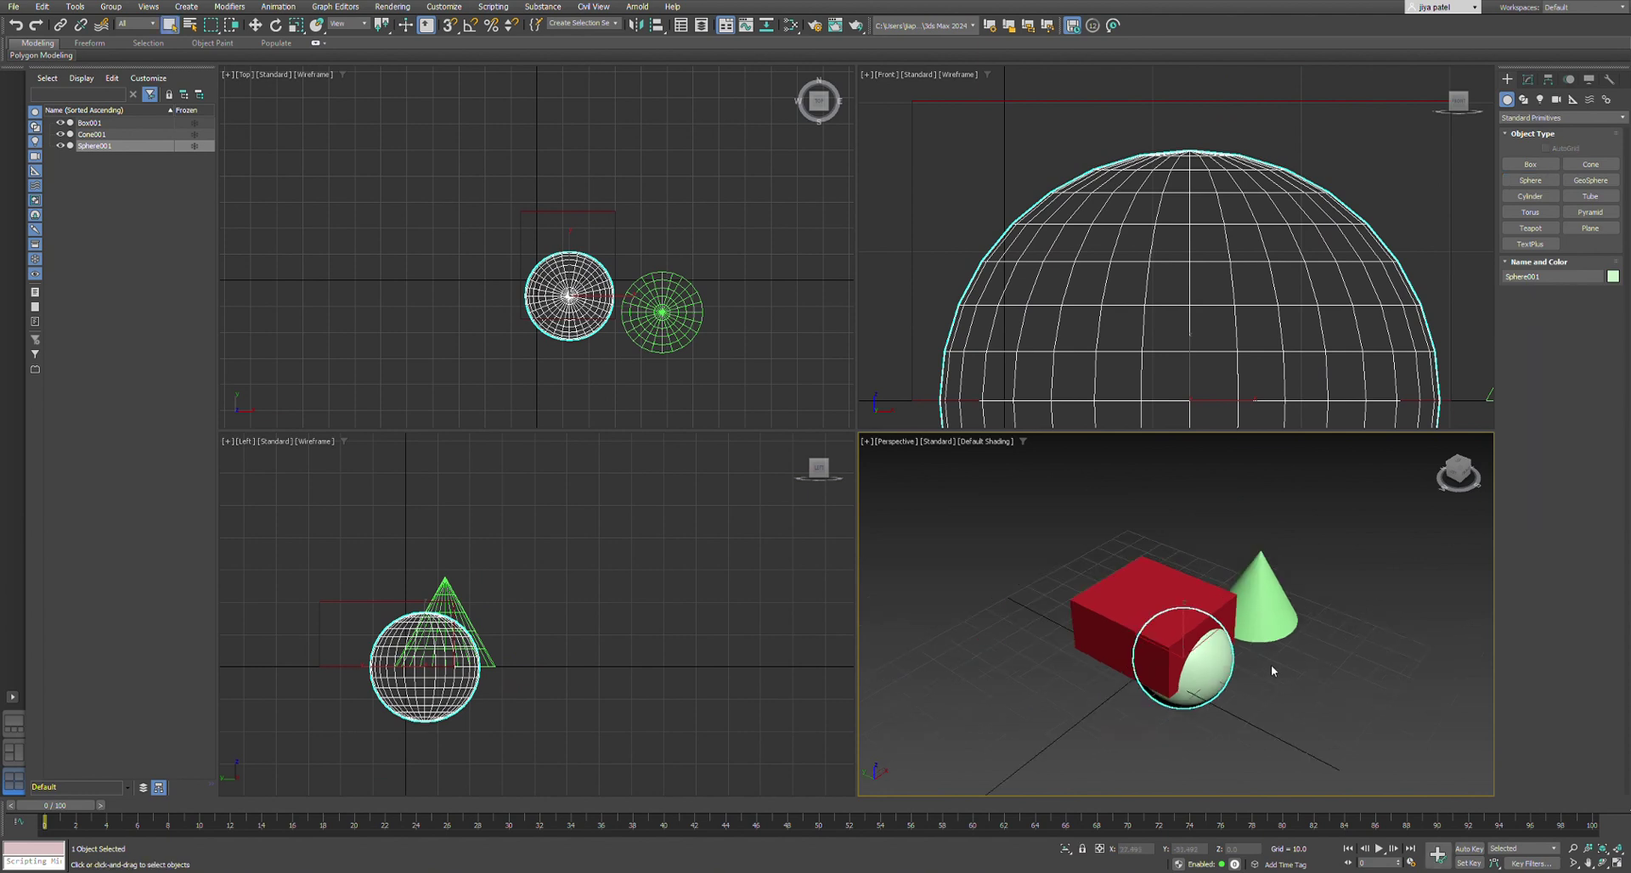
Step: Practise selecting the sphere alone and all three objects by region, clearing the selection each time
click(1308, 663)
scroll(1043, 665, down, 2)
scroll(1194, 663, up, 2)
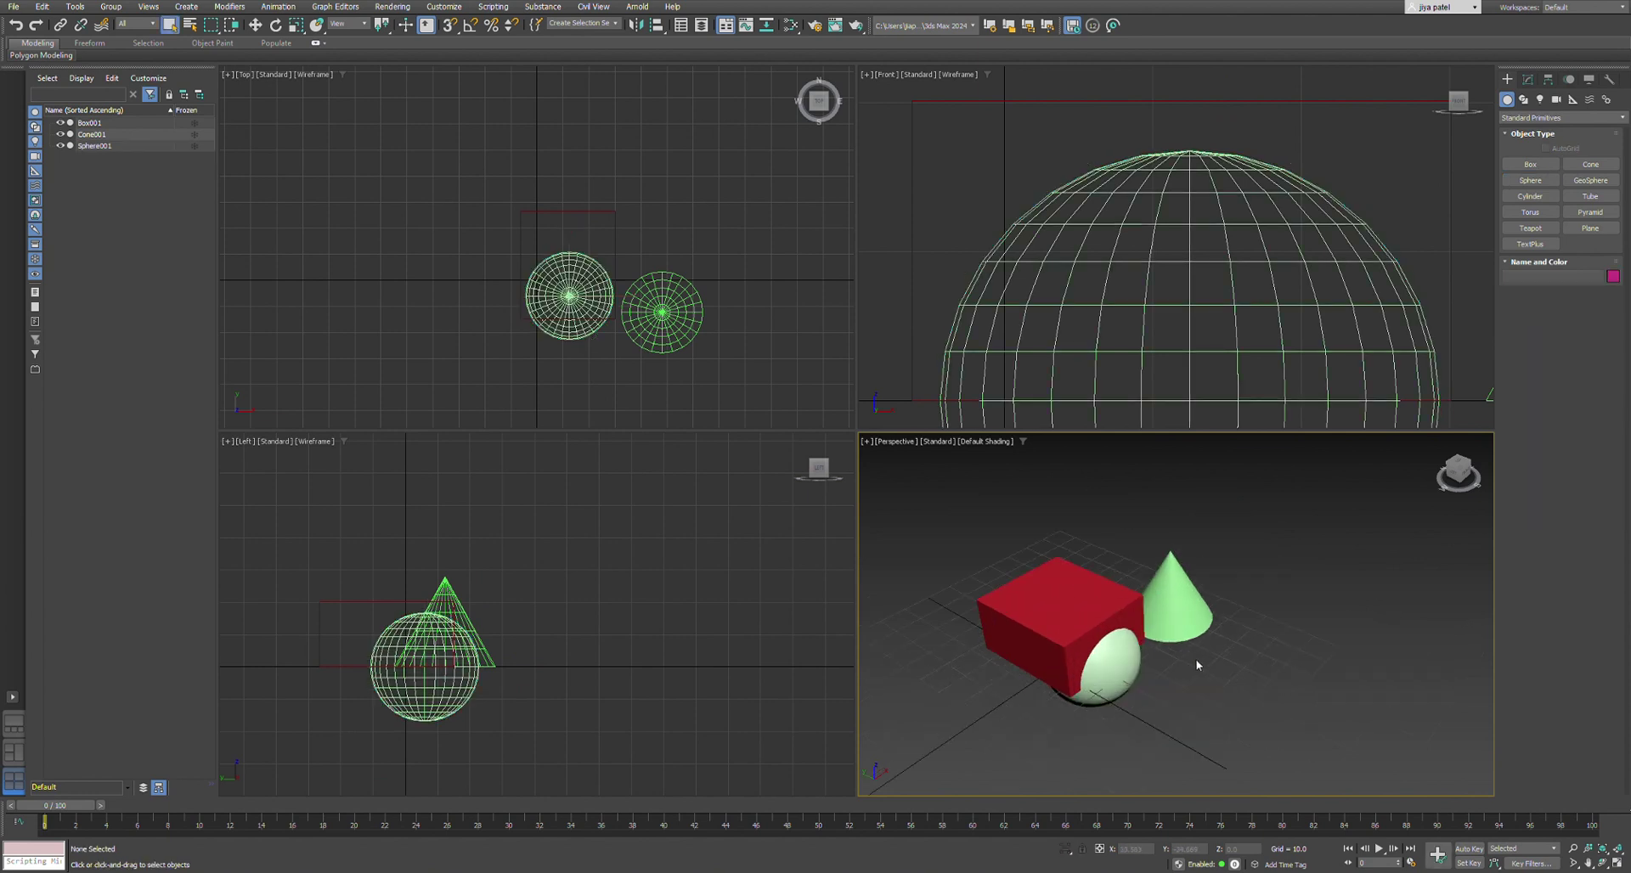
click(1134, 684)
click(1306, 676)
drag(1368, 758, 876, 503)
click(997, 548)
Step: Move the sphere out of the box to the far side of the cone
key(w)
click(1137, 669)
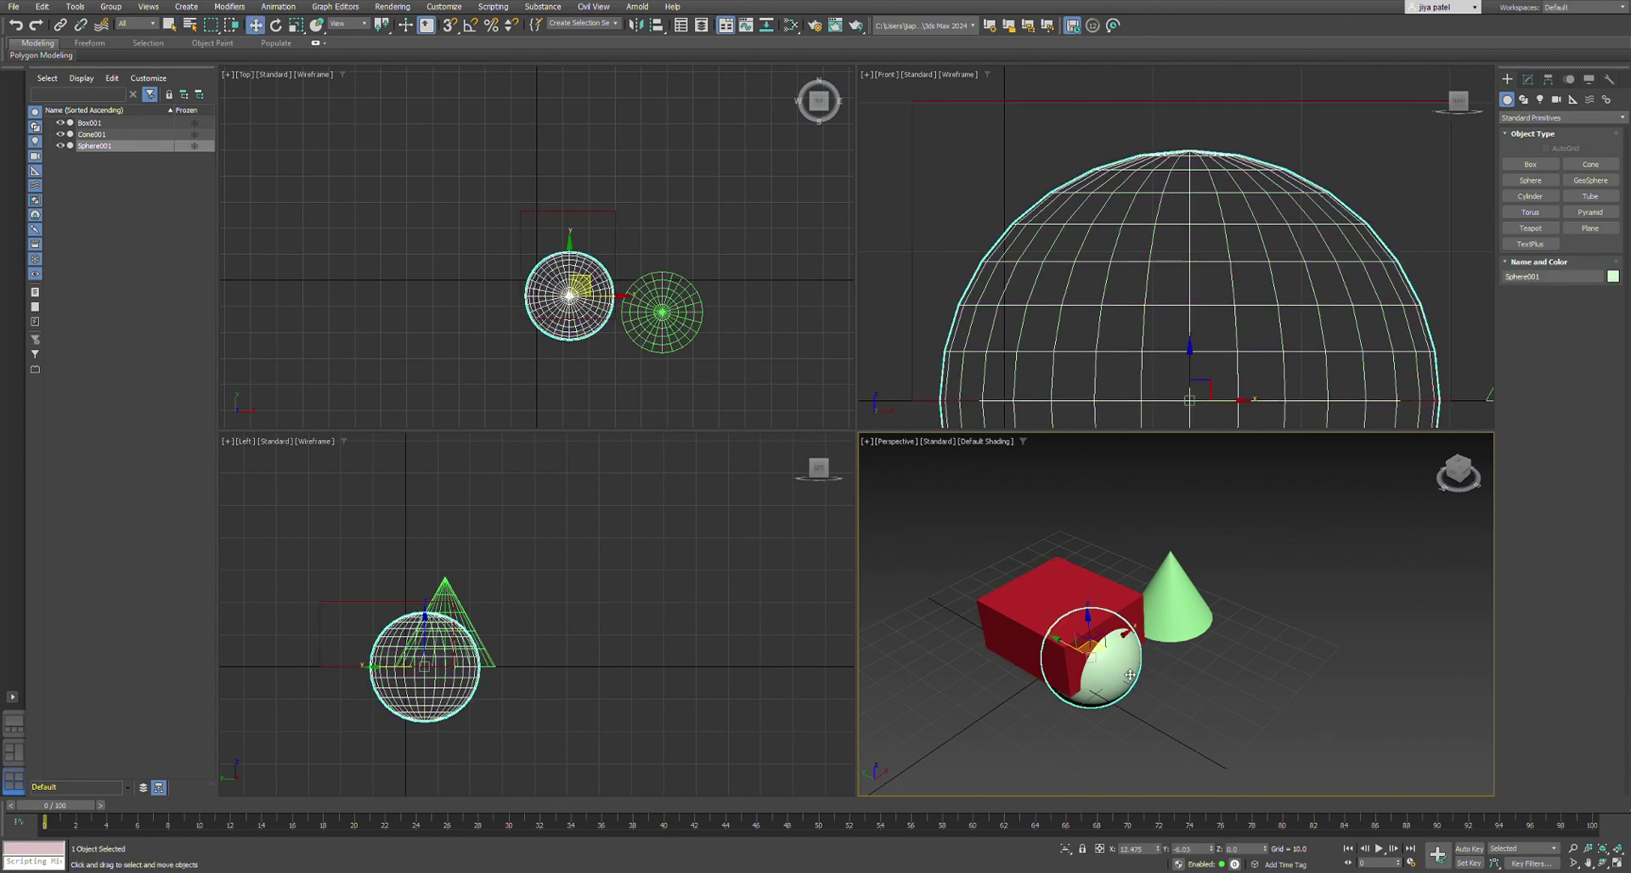
drag(1132, 674, 1251, 626)
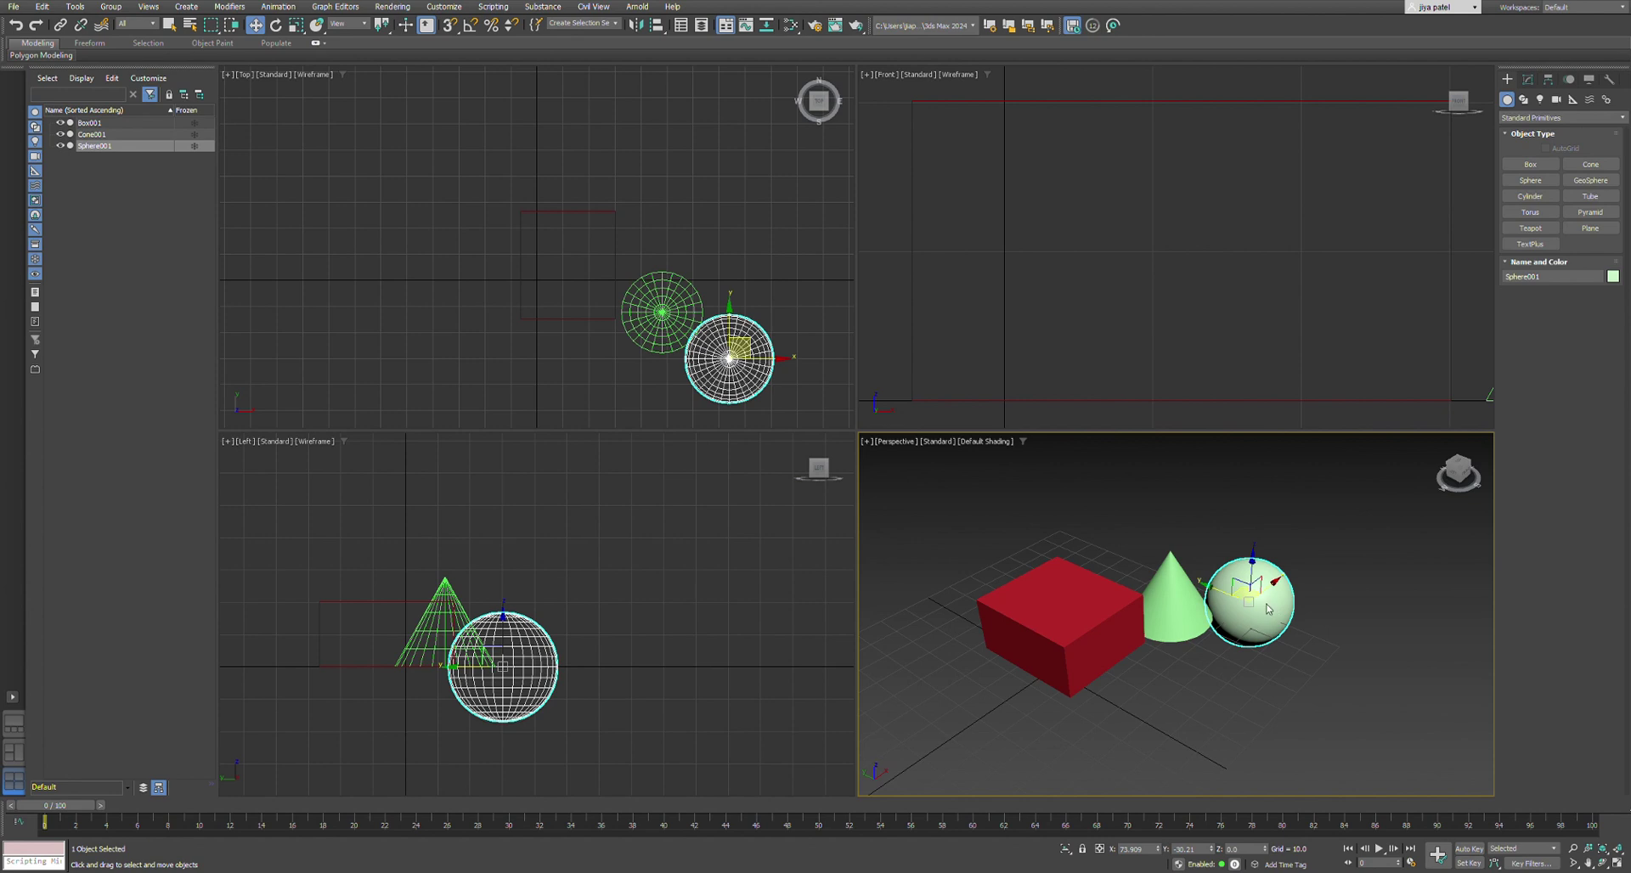
Step: Hide the unselected box and cone, and hide the selected sphere as well
right_click(1304, 587)
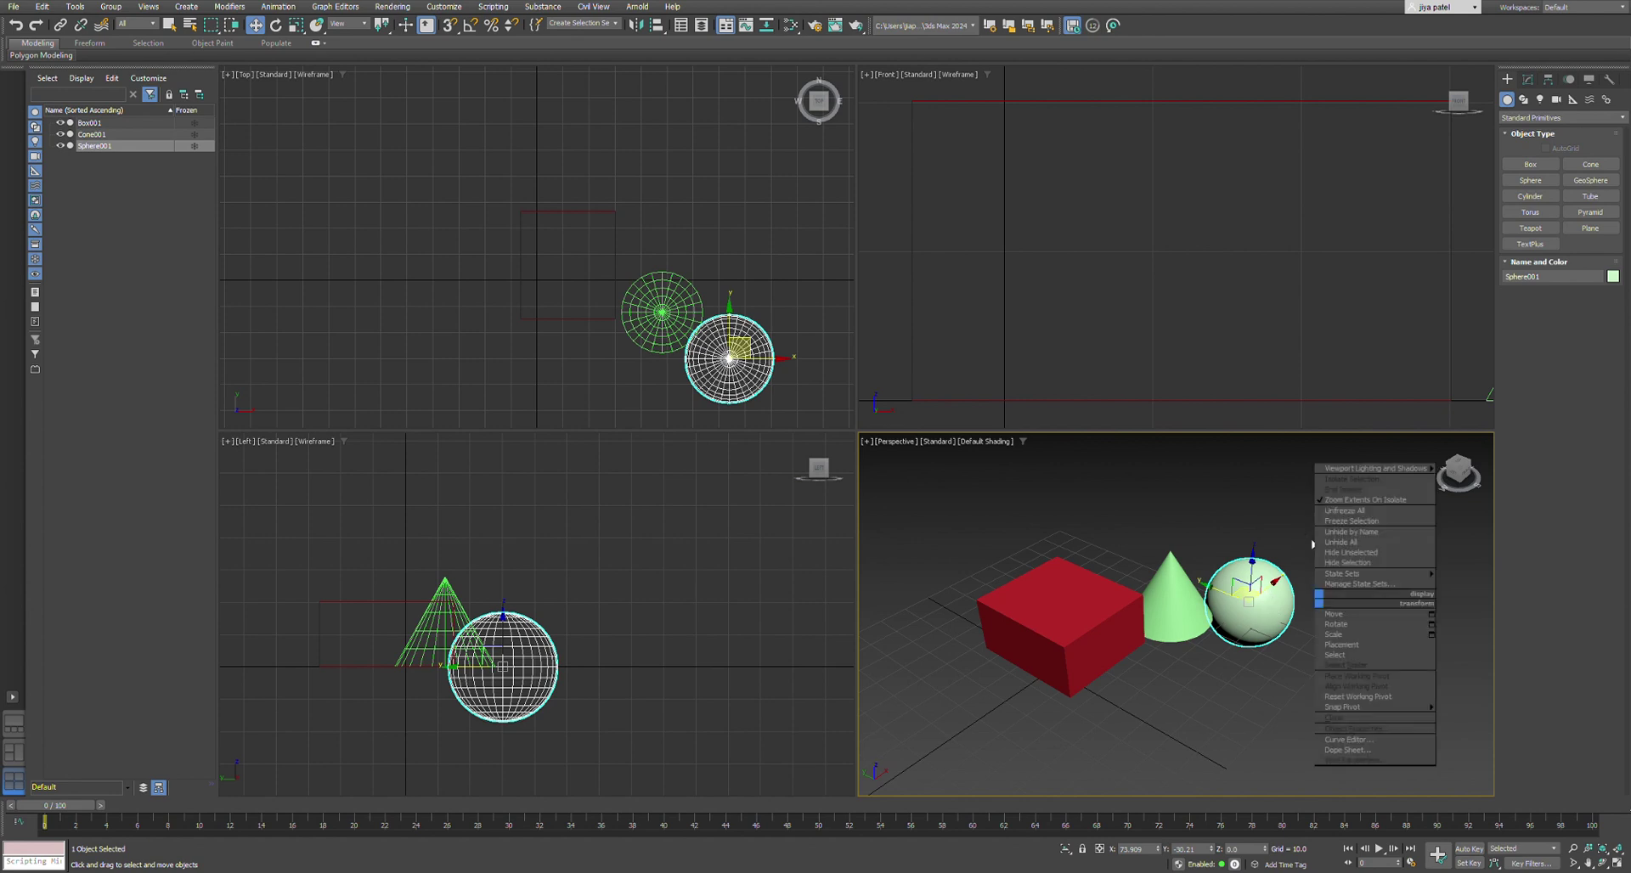
click(1317, 553)
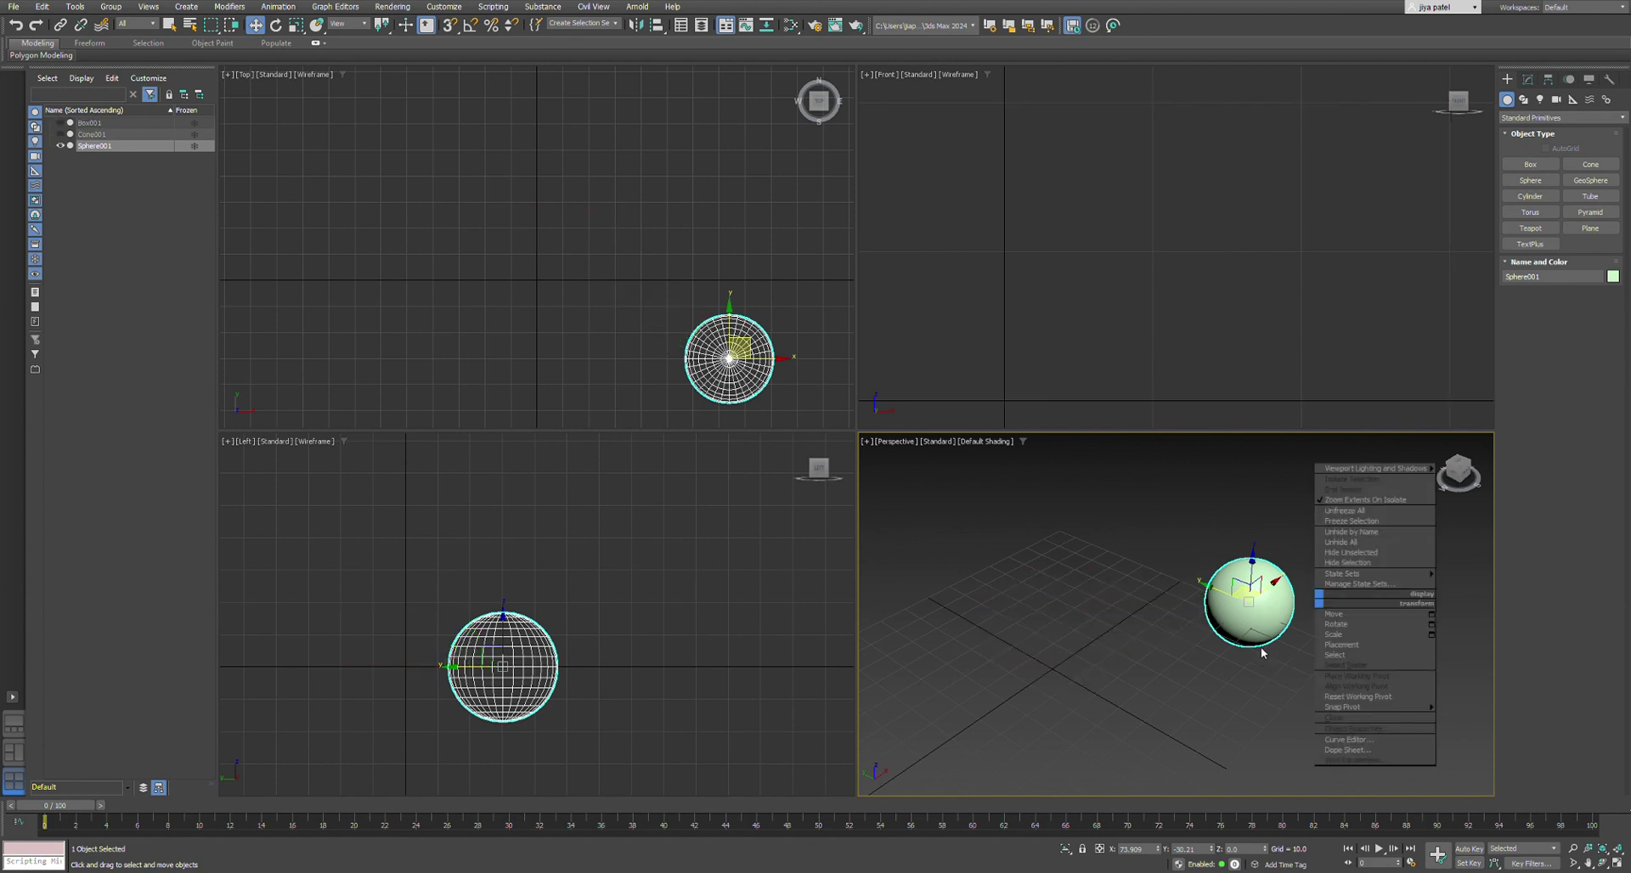
click(1317, 563)
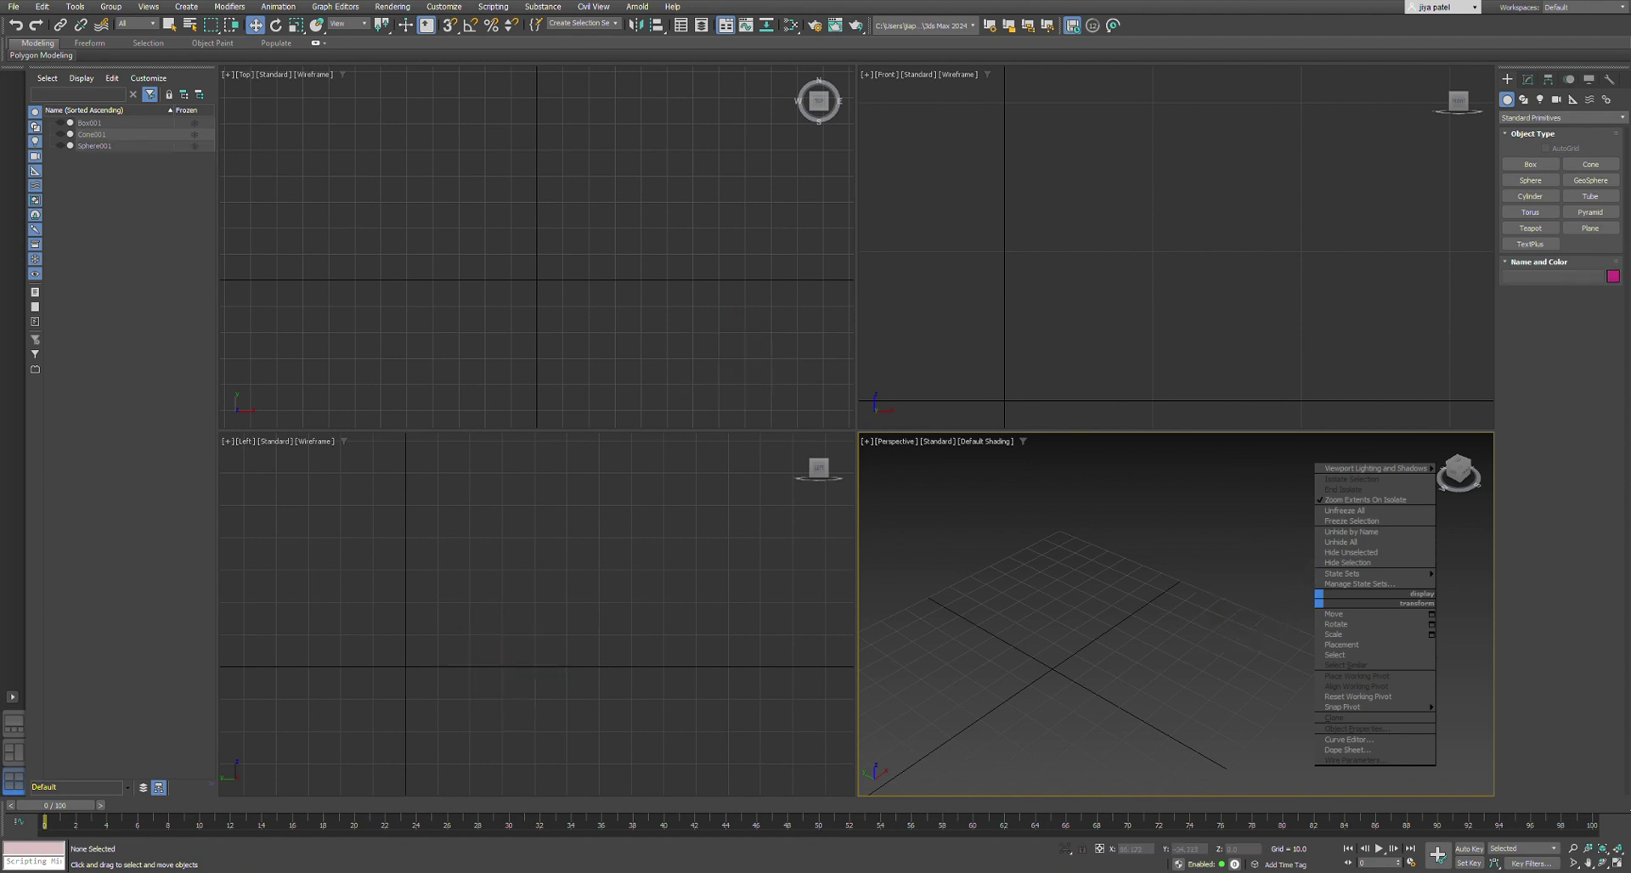
Step: Unhide all objects in the scene
click(1340, 542)
scroll(1223, 642, up, 4)
scroll(1224, 642, down, 6)
scroll(1125, 620, up, 1)
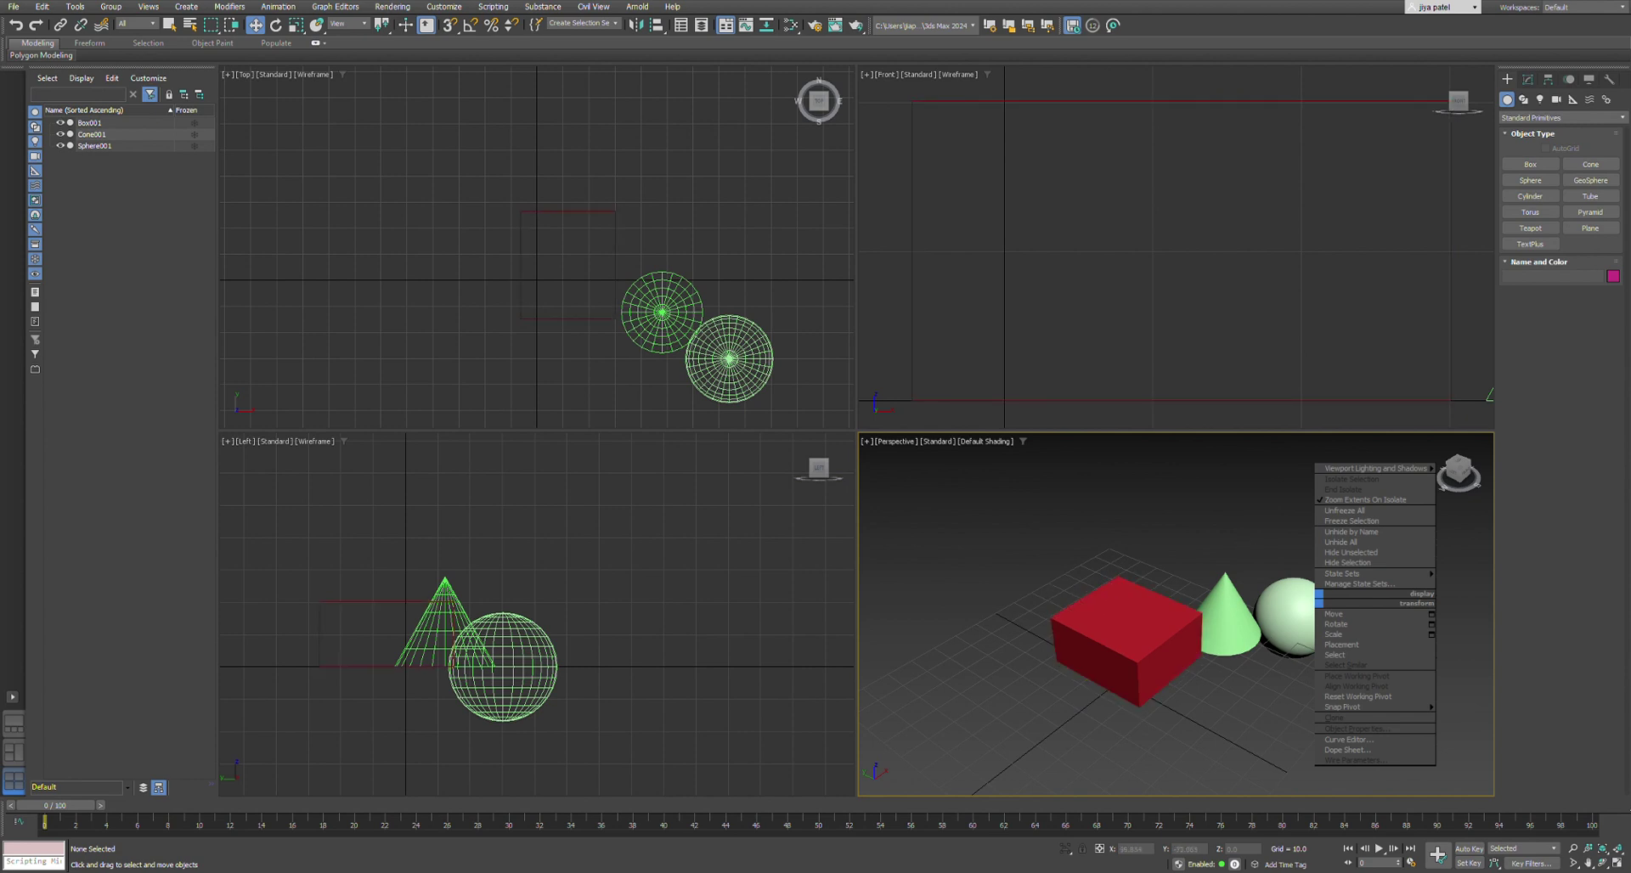
Step: Select the sphere and freeze it
click(1297, 631)
click(1351, 521)
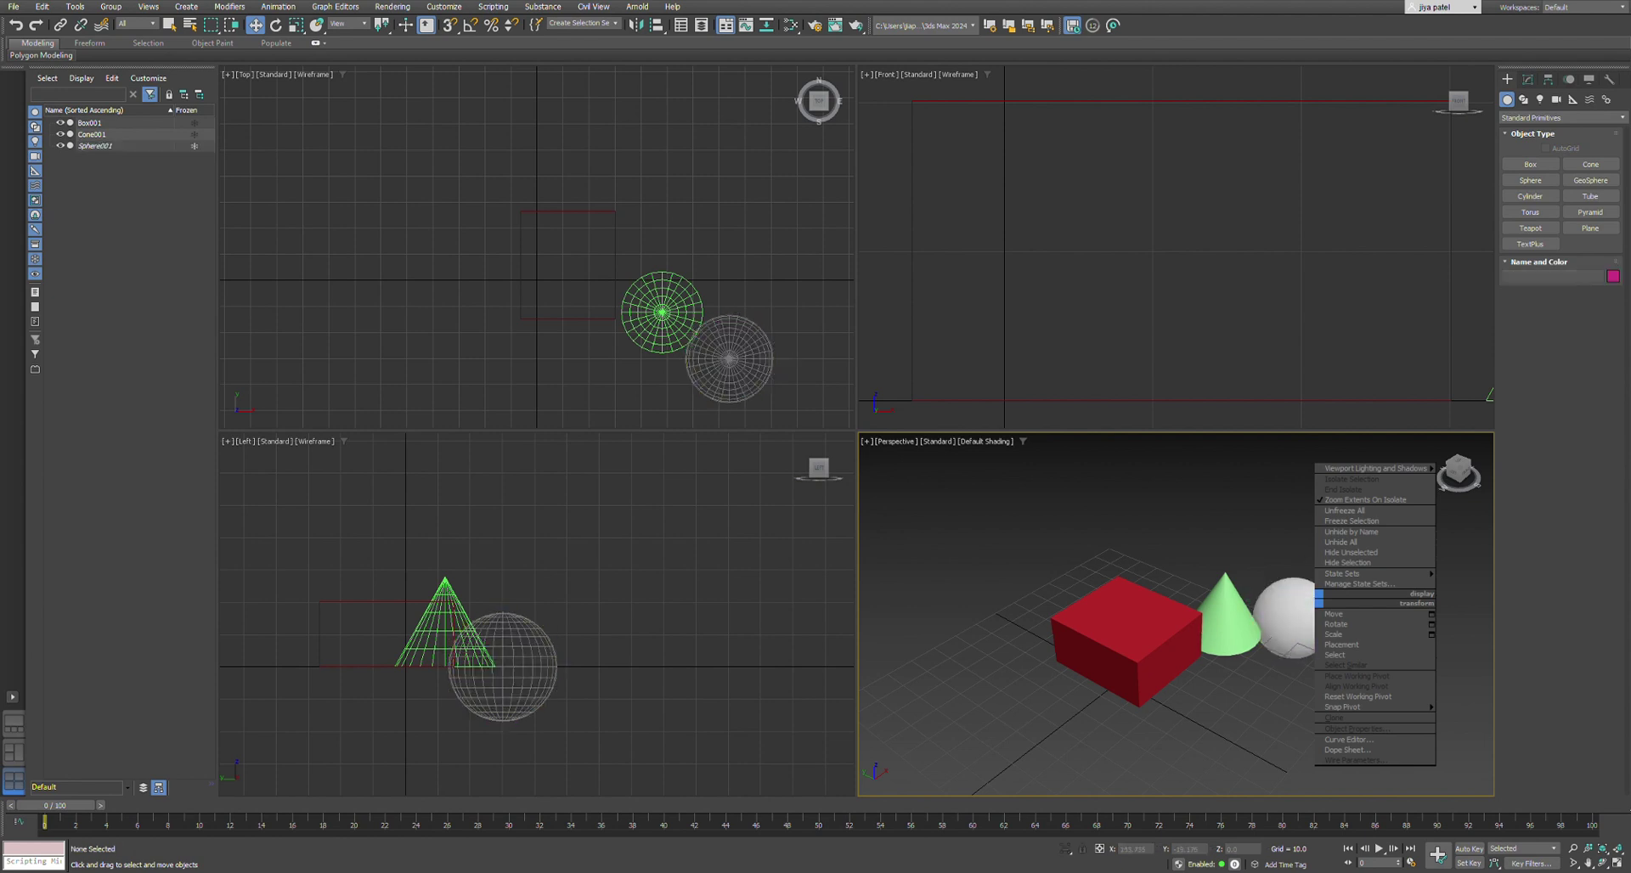
Step: Test the freeze with a region selection across all three objects, and clear the selection
drag(1351, 544, 1026, 721)
scroll(1189, 612, up, 2)
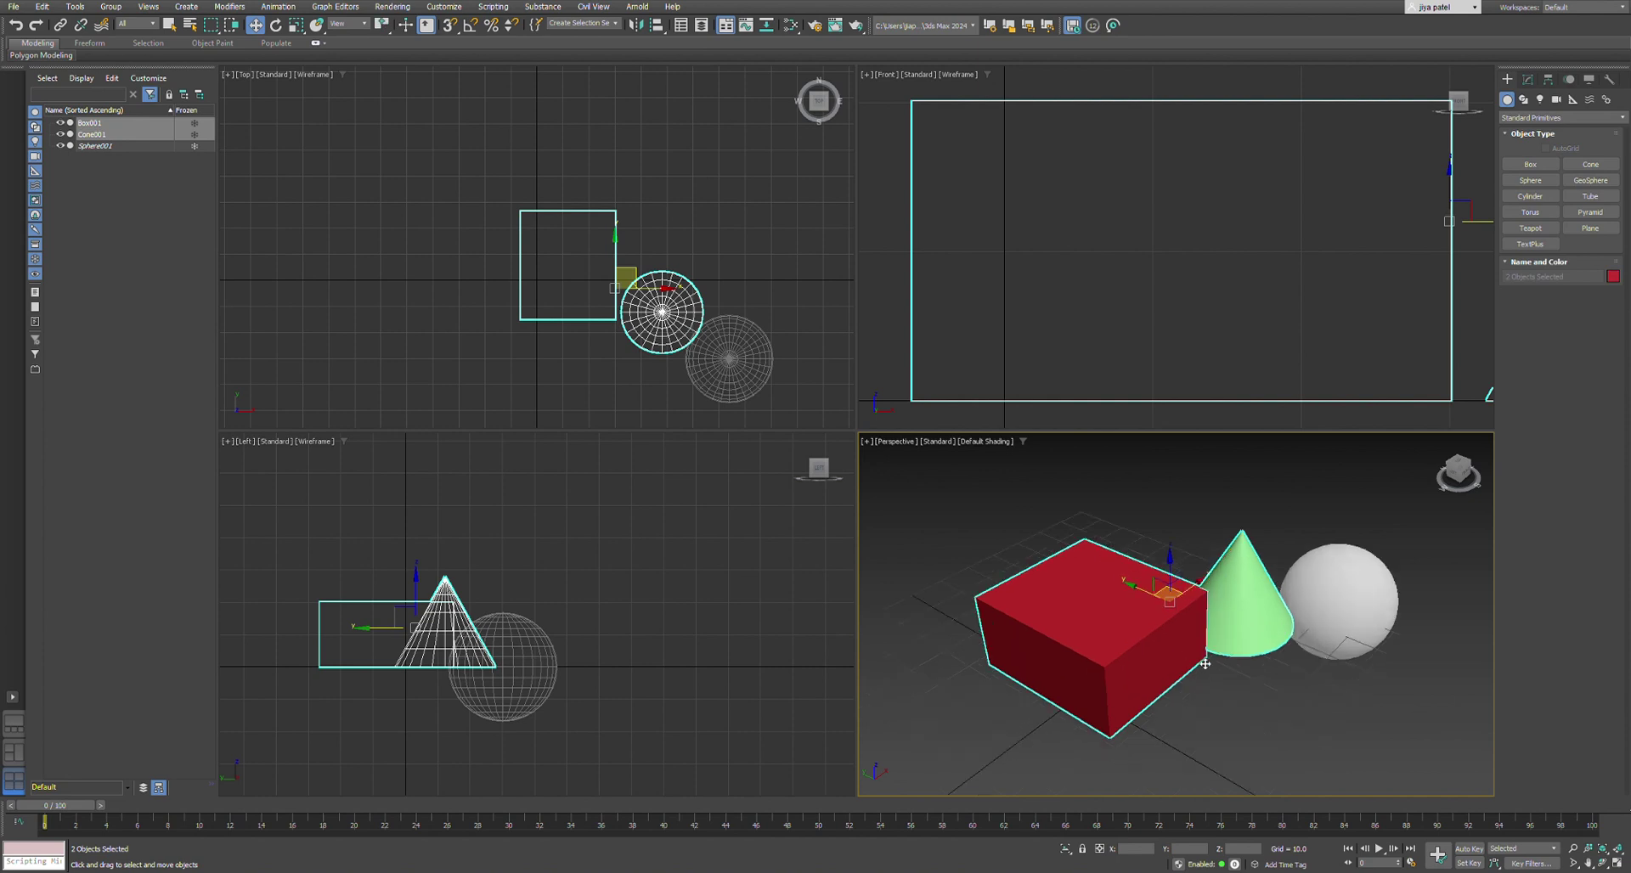
click(1302, 494)
scroll(1079, 629, down, 3)
scroll(1079, 629, up, 2)
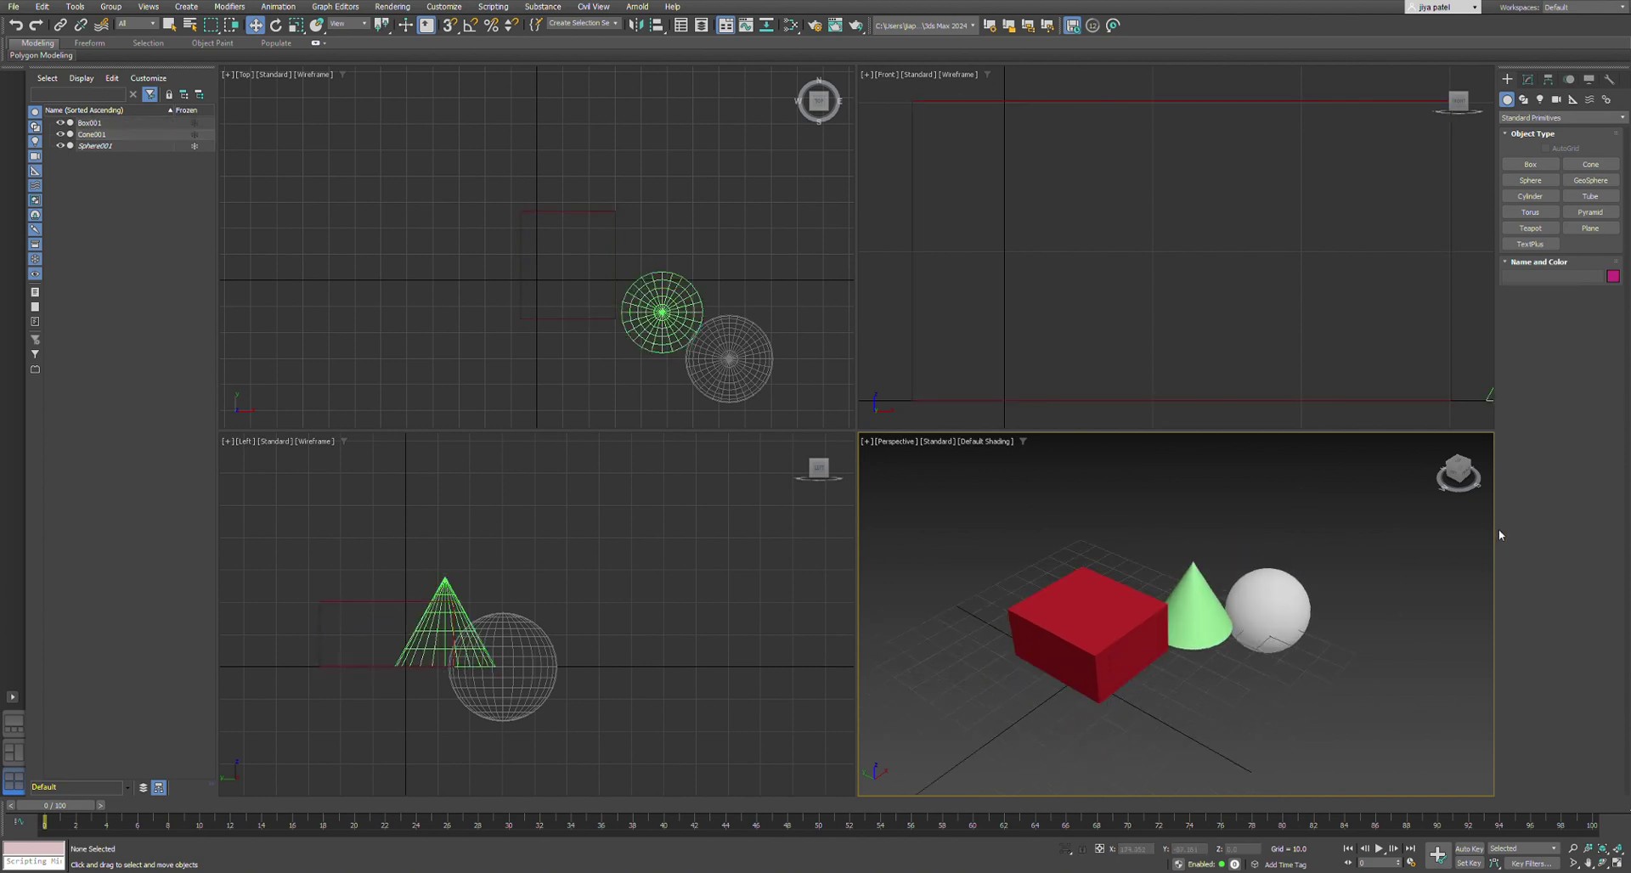
scroll(1088, 629, down, 2)
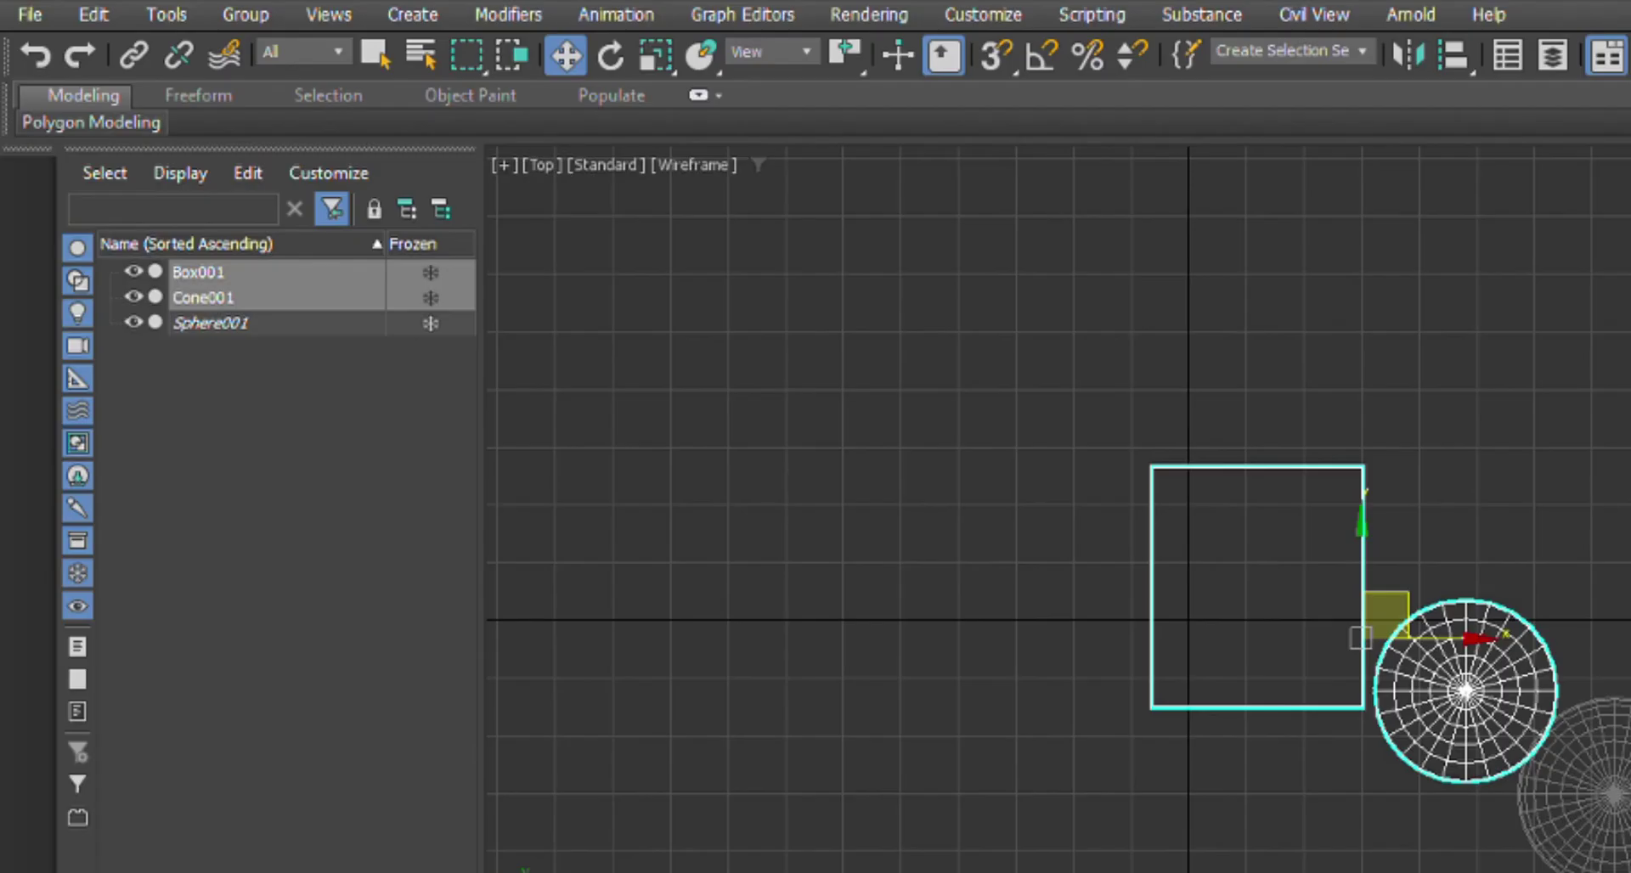
key(ctrl+d)
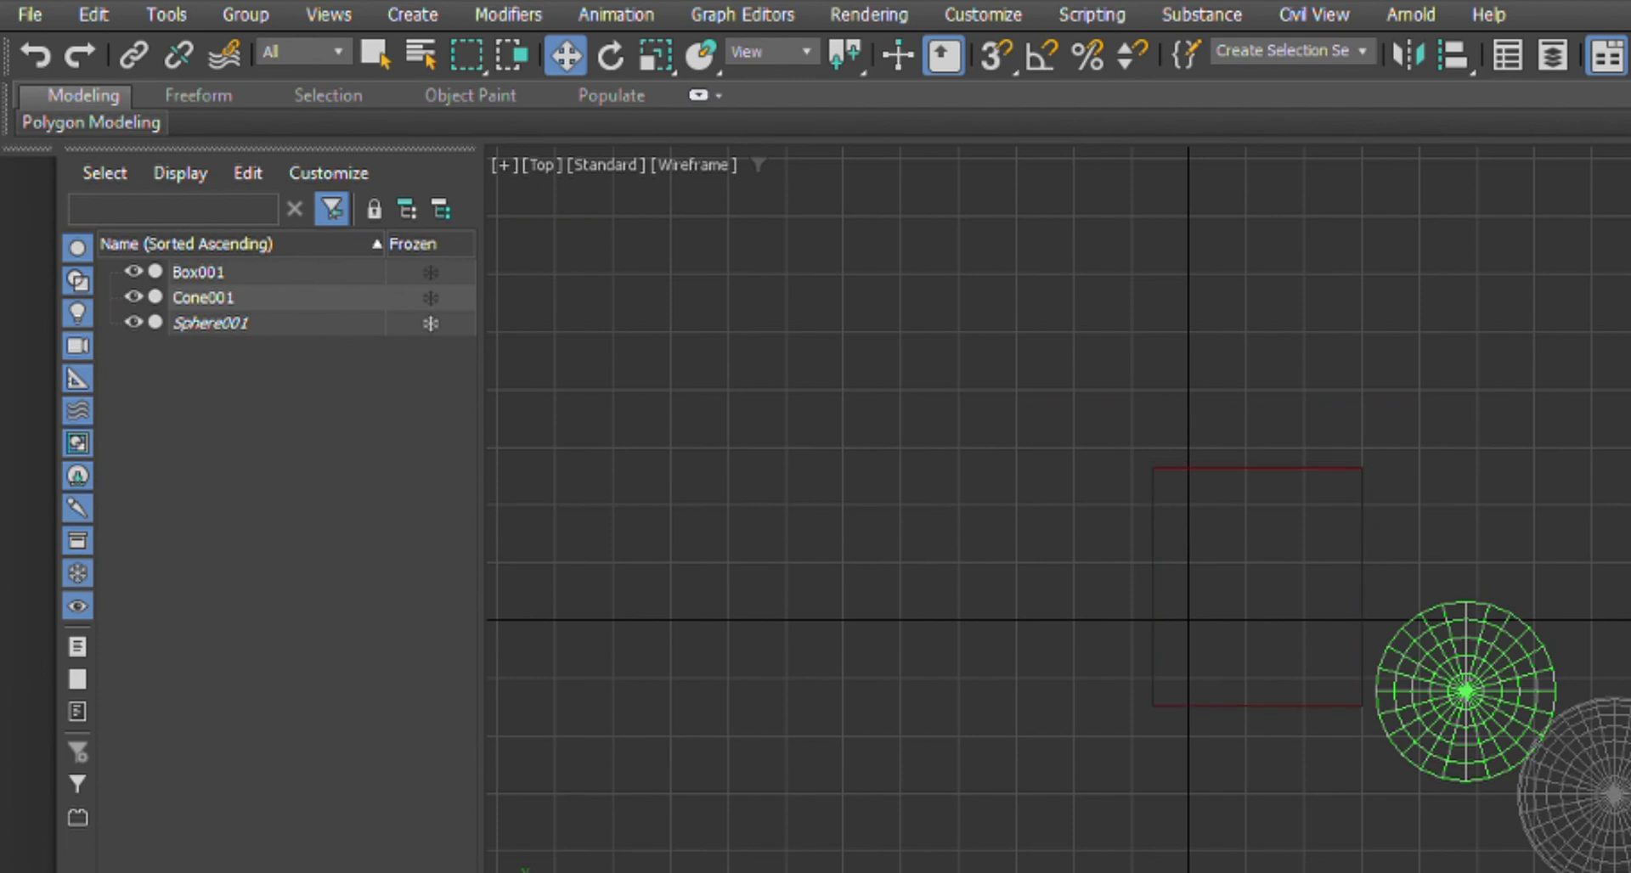